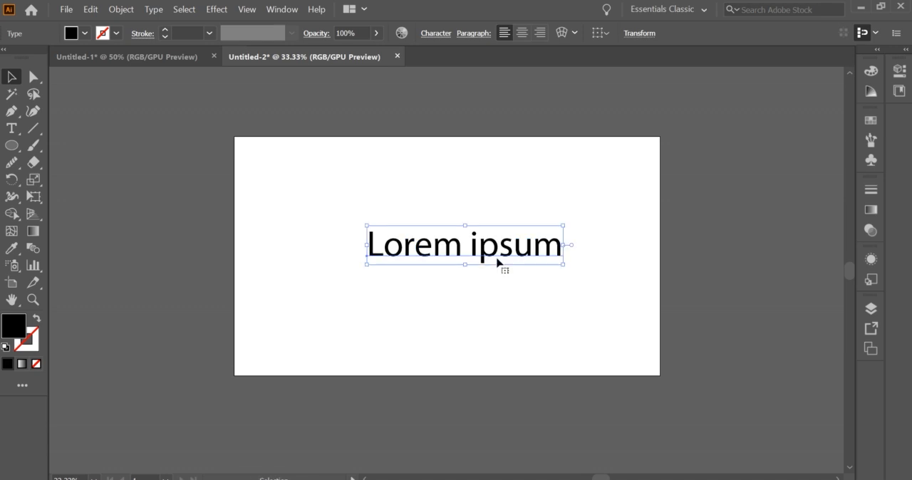
Replace the Lorem ipsum placeholder with RETRO and enlarge the text to about 216 pt
key(t)
triple_click(495, 250)
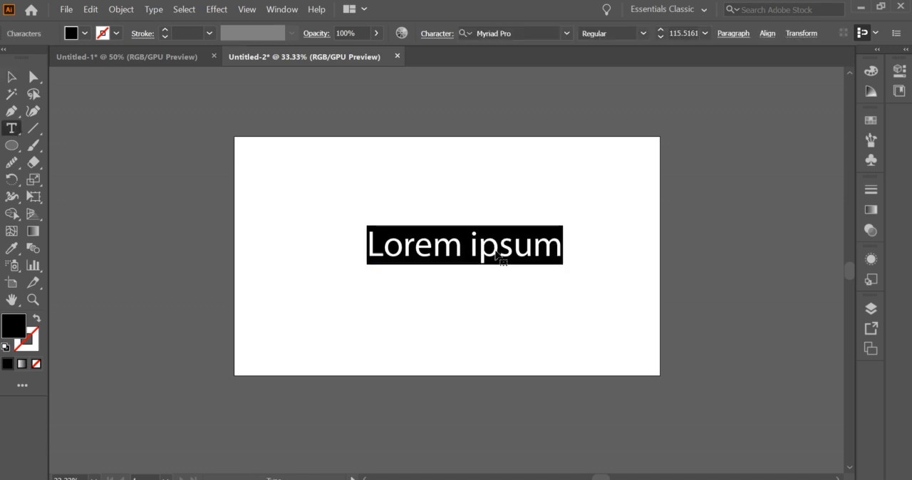
key(Caps_Lock)
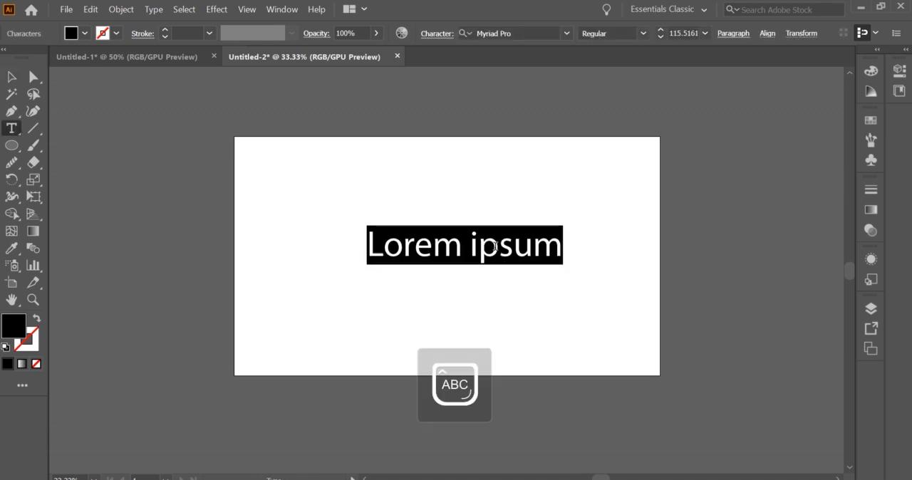
text(د)
key(BackSpace)
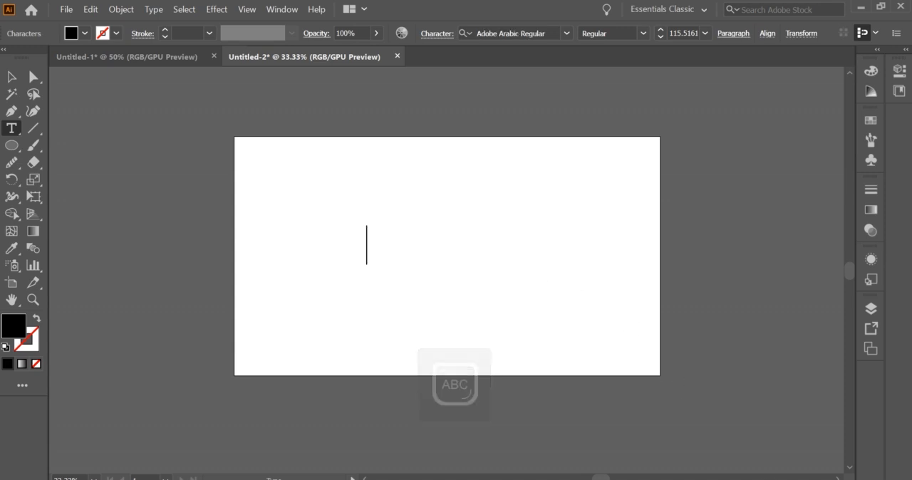
key(super+space)
click(756, 400)
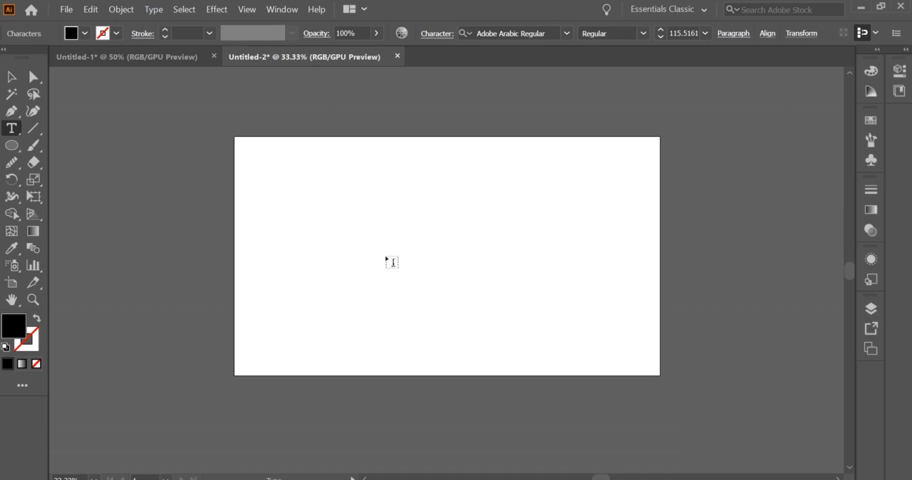
text(RETRO)
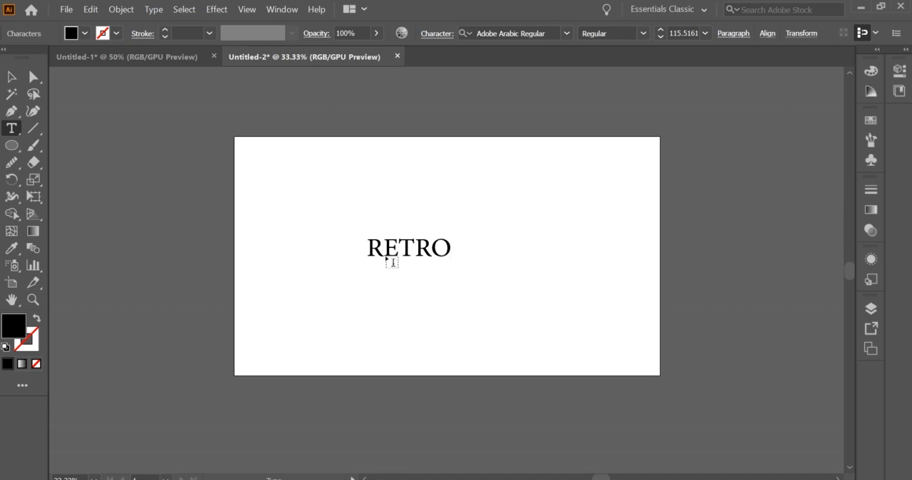
click(18, 84)
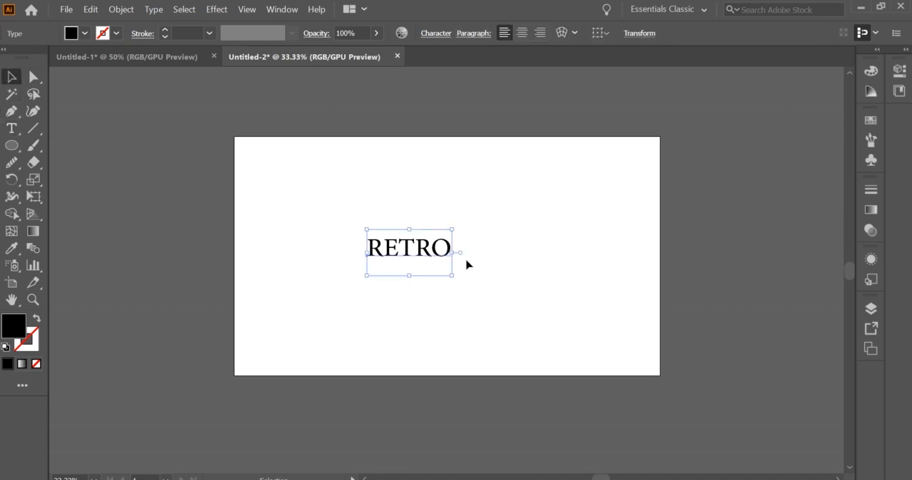
drag(457, 249, 525, 252)
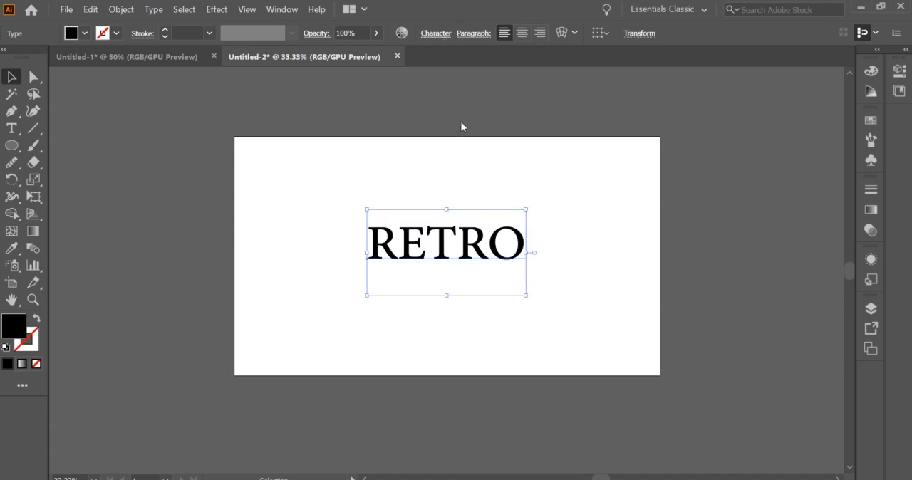
Set the RETRO text's font to Poppins Bold and move the word near the centre of the artboard
click(436, 33)
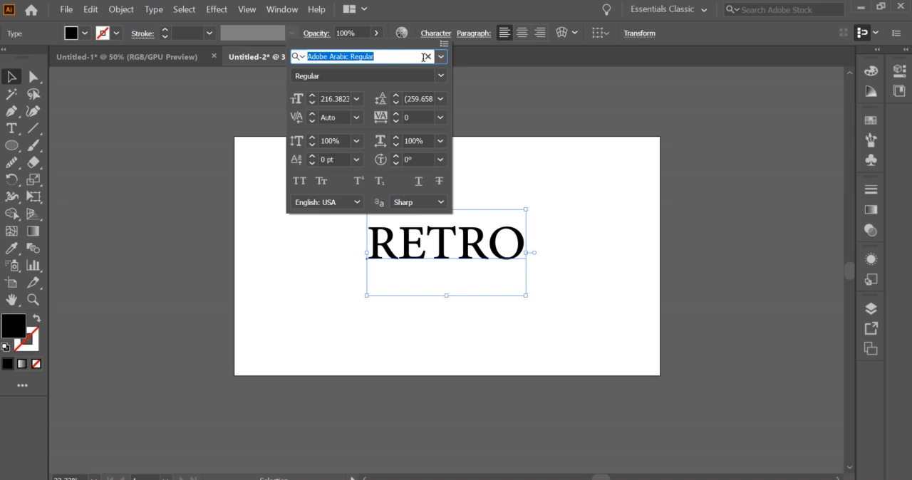
text(POP)
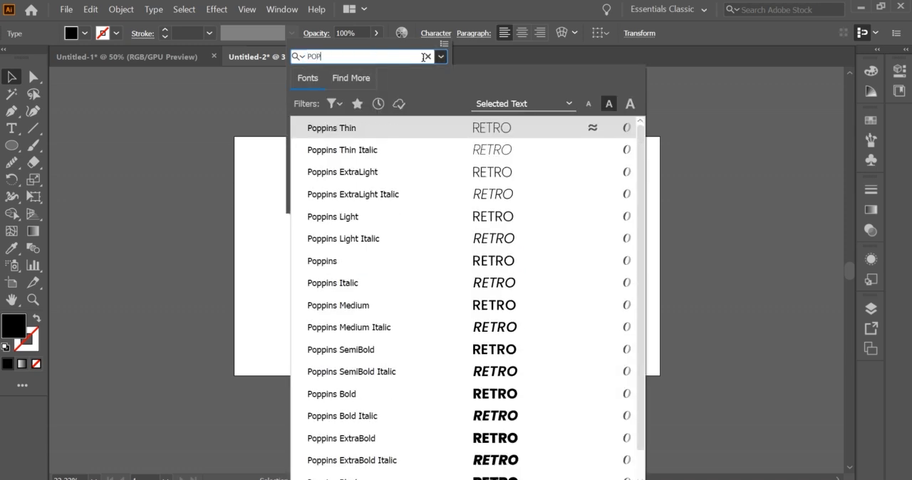
click(345, 394)
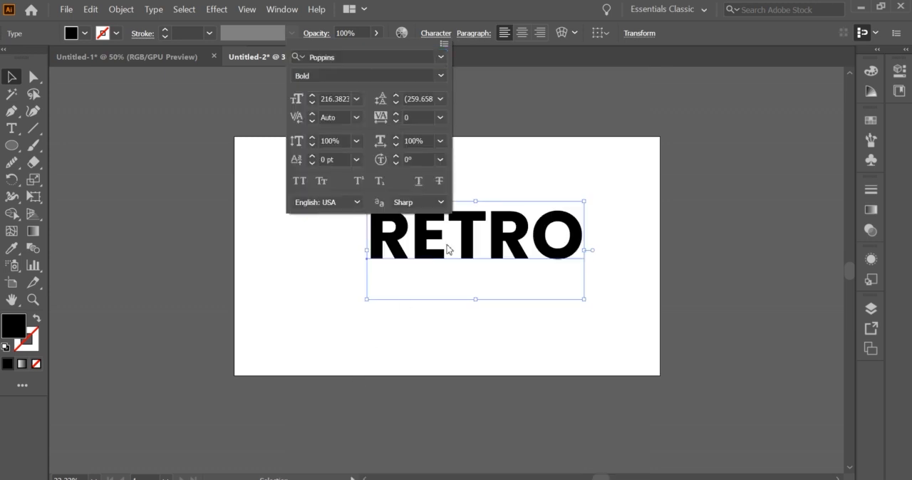
click(507, 151)
drag(492, 236, 488, 258)
click(534, 355)
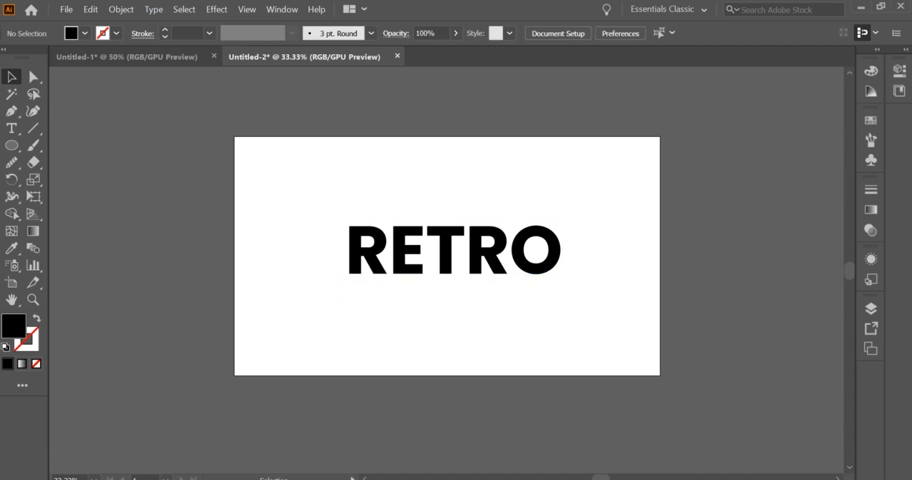
Draw a small rectangle above and to the left of RETRO and fill it with orange FF8C42
key(m)
drag(287, 165, 343, 212)
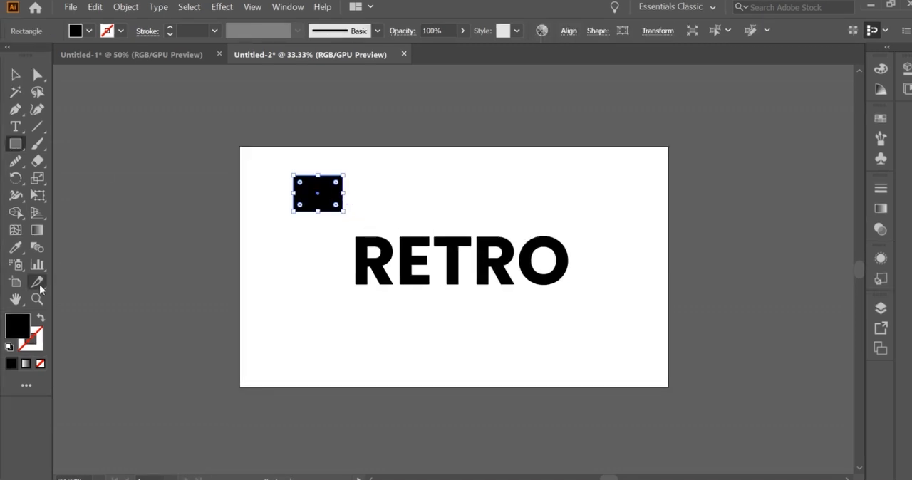
double_click(26, 333)
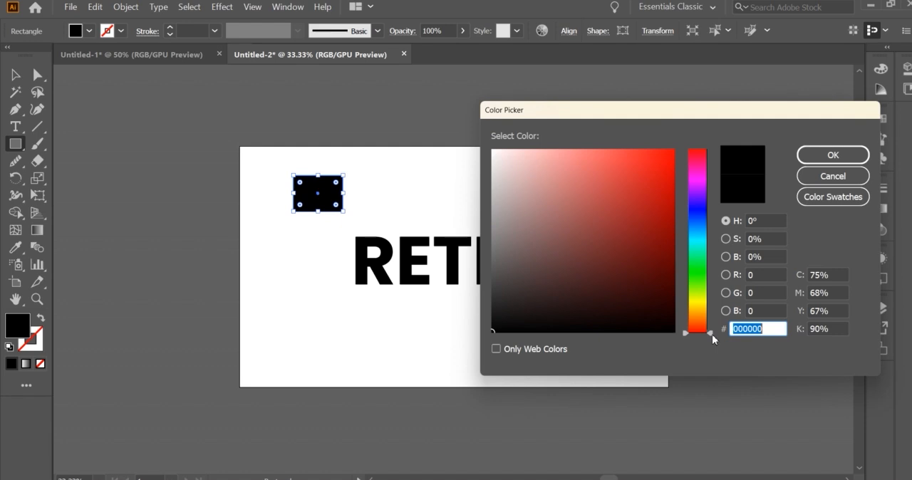
text(FF8C42)
click(833, 155)
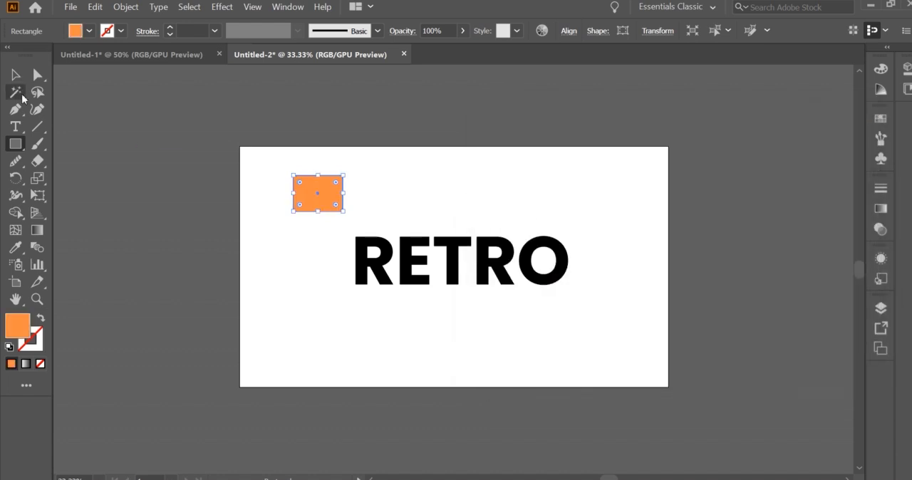
click(15, 74)
click(367, 208)
drag(327, 197, 385, 197)
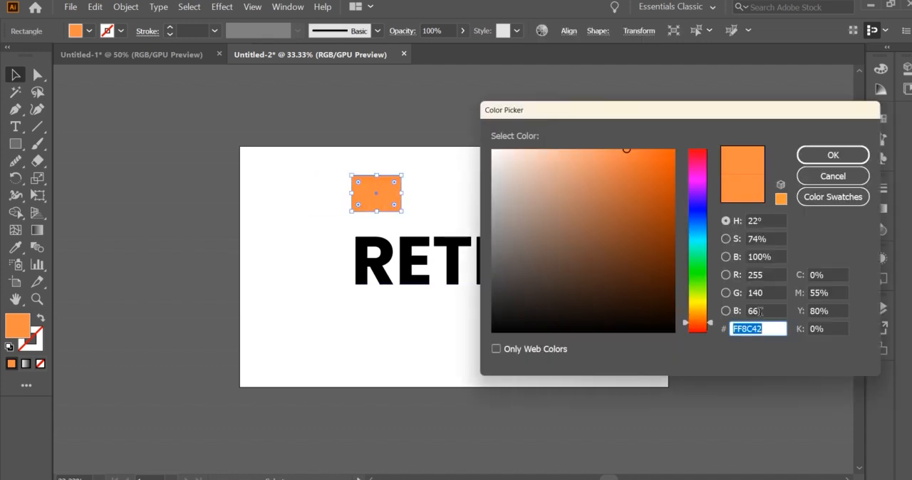
text(FFD700)
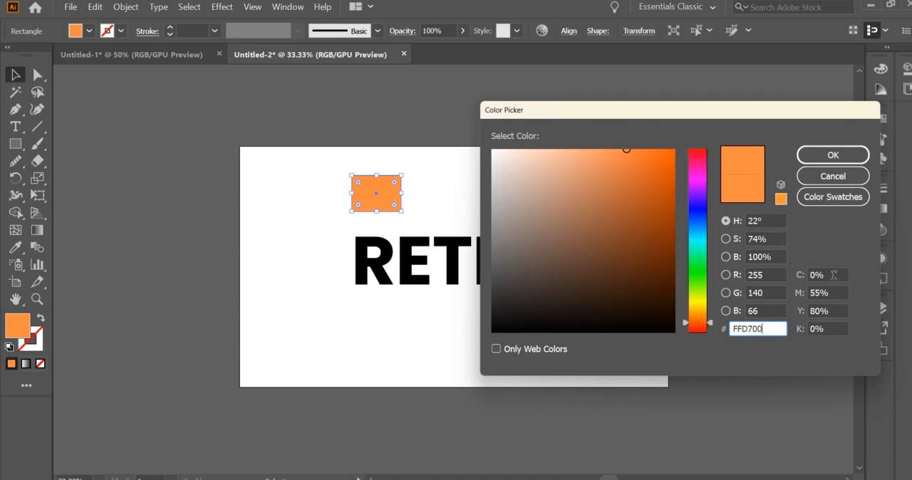
click(828, 155)
key(ctrl+z)
Duplicate the orange rectangle beside itself with a FFD700 fill and move both swatches just above the artboard
drag(387, 193, 453, 196)
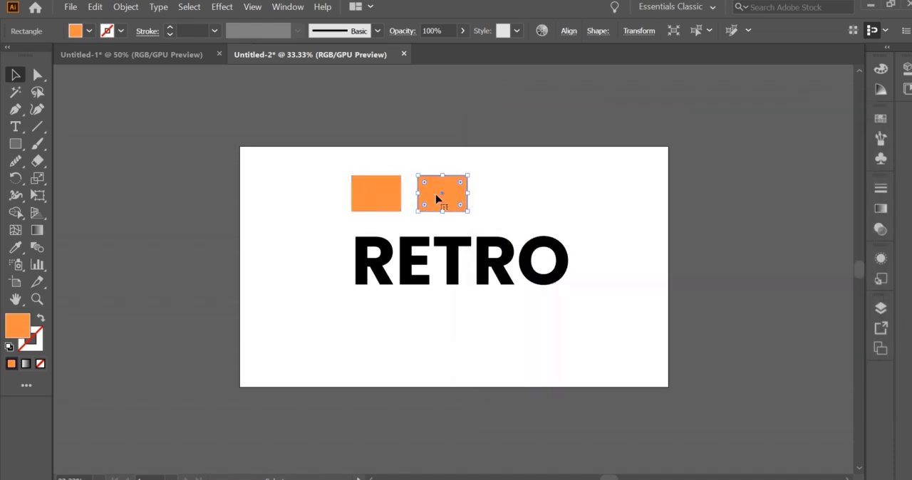
double_click(18, 331)
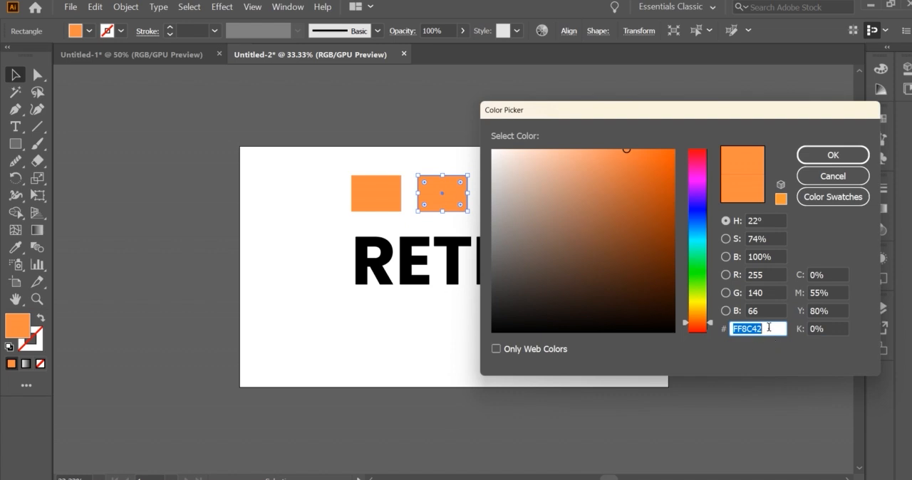
text(FFD700)
click(826, 156)
drag(366, 164, 447, 130)
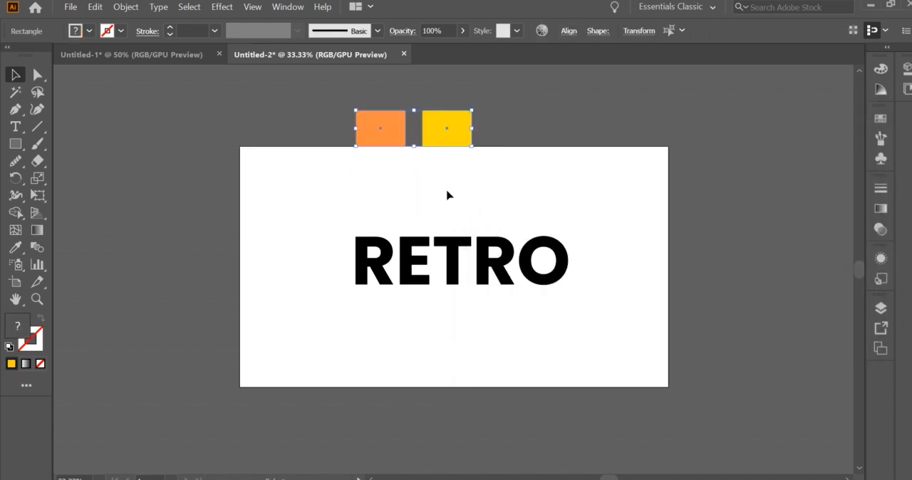
Convert the RETRO text to outlines and apply a linear gradient fill
click(464, 269)
right_click(460, 265)
click(510, 100)
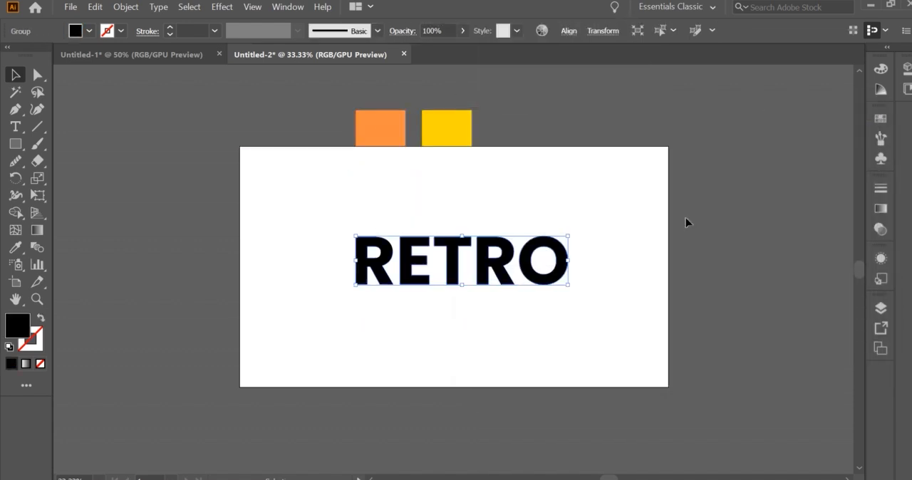
click(880, 208)
click(732, 291)
Sample the orange swatch for the gradient's start stop and the yellow swatch for its end stop
click(702, 299)
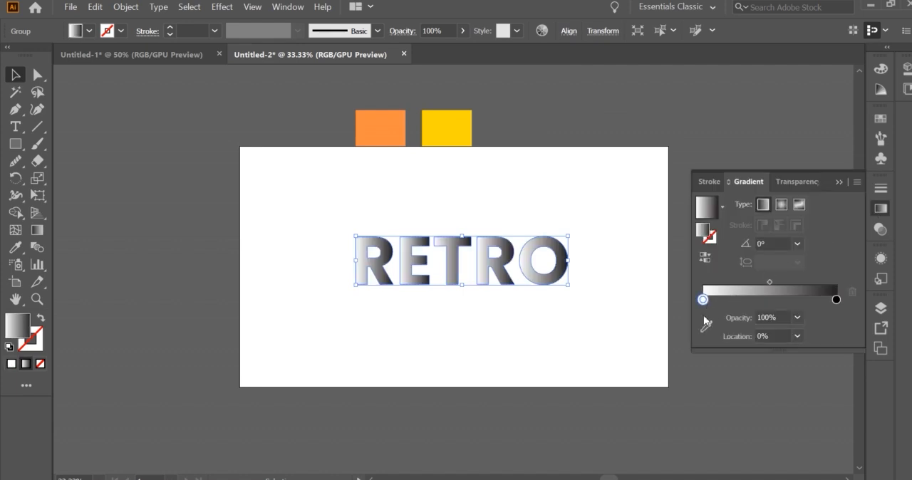
click(706, 327)
click(382, 131)
key(Escape)
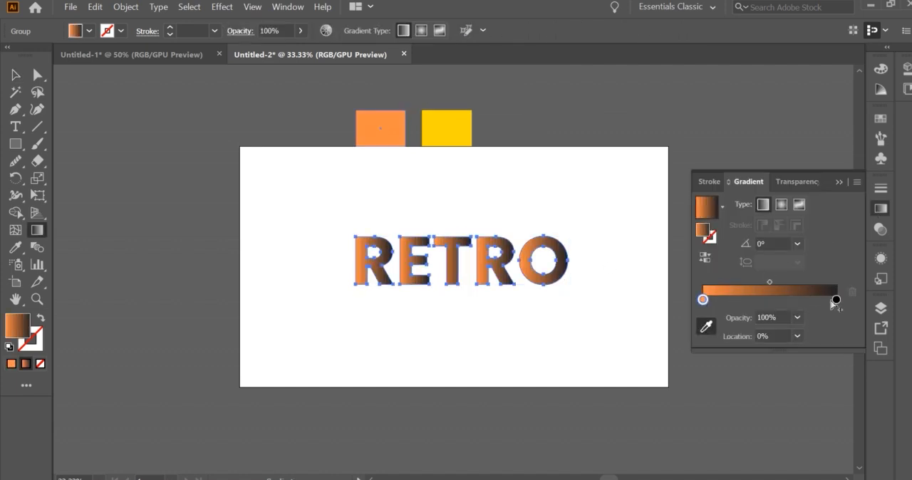
click(836, 299)
click(706, 327)
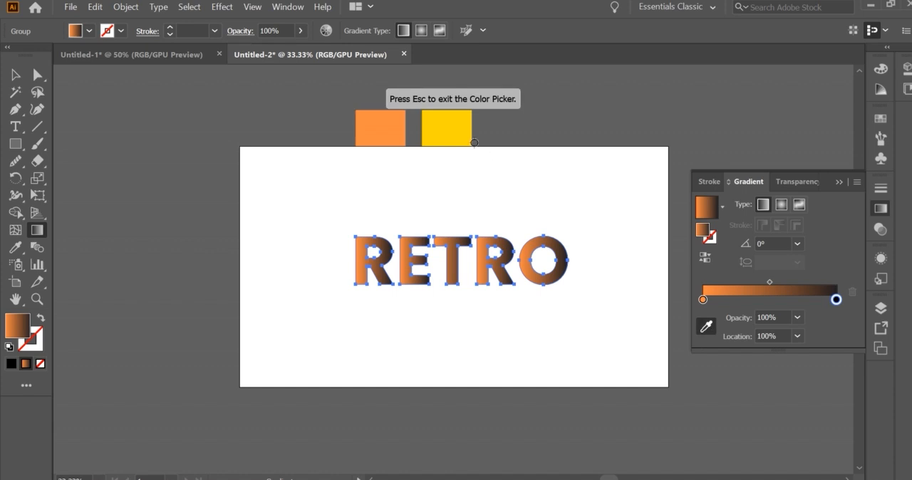
click(447, 129)
click(16, 75)
click(521, 216)
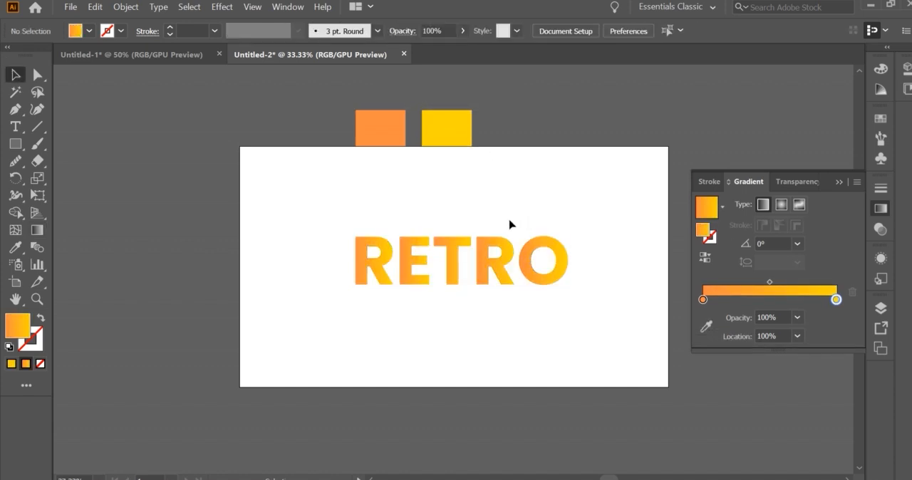
Stretch one continuous orange-to-yellow gradient horizontally across the whole RETRO word with the Gradient tool
click(486, 268)
click(398, 182)
click(409, 261)
click(37, 230)
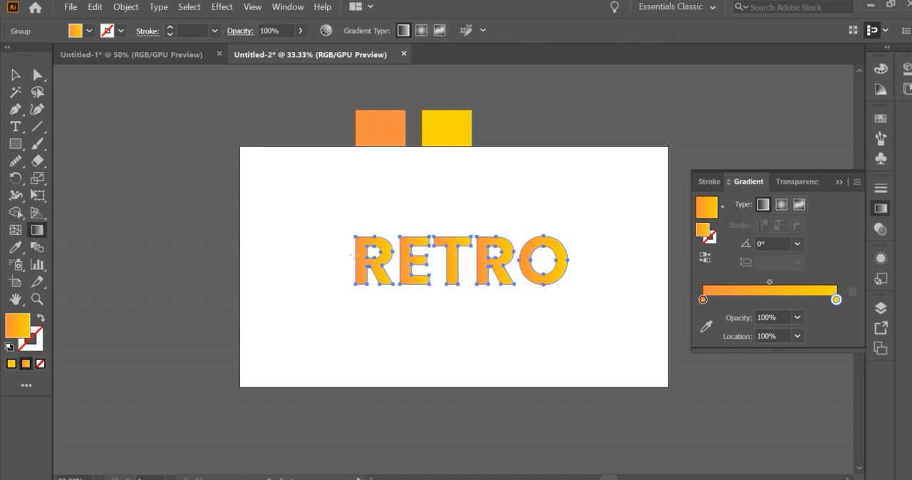
drag(352, 254, 514, 253)
drag(577, 257, 579, 257)
key(ctrl+z)
drag(449, 236, 456, 284)
drag(350, 261, 563, 266)
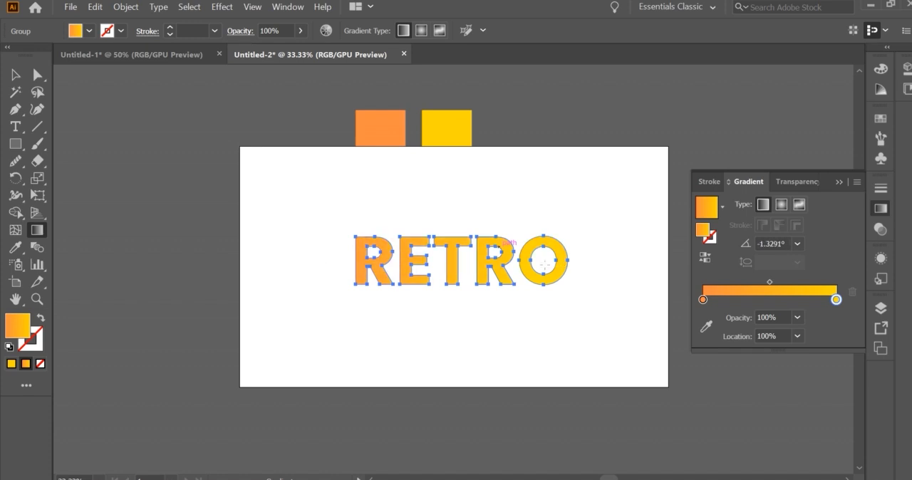
click(15, 75)
click(482, 190)
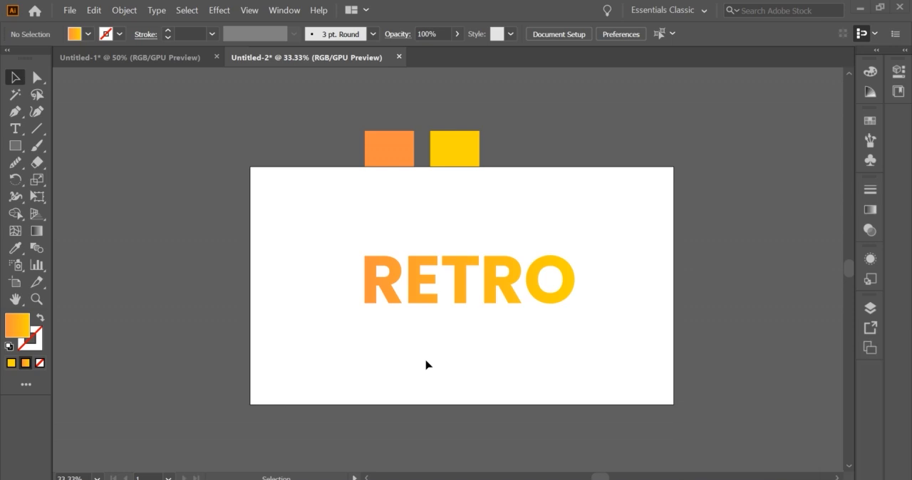
Set the gradient angle of the RETRO lettering to 45°
click(534, 281)
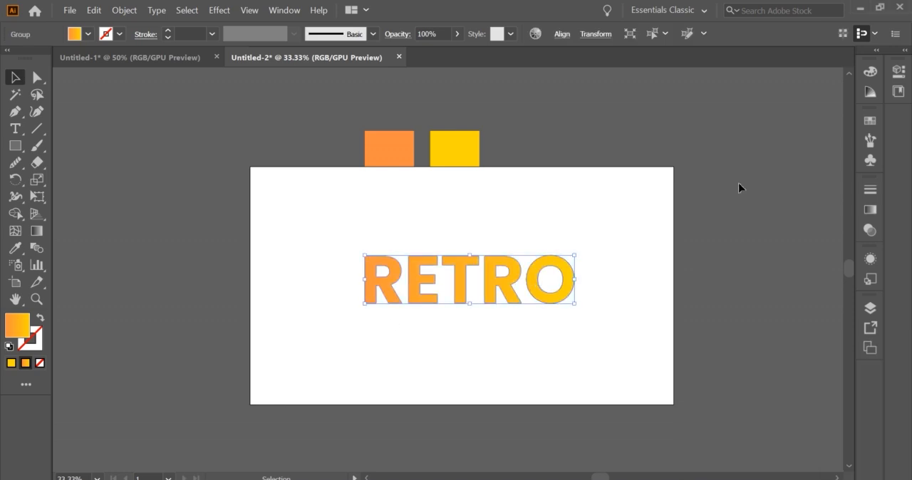
click(870, 209)
click(754, 245)
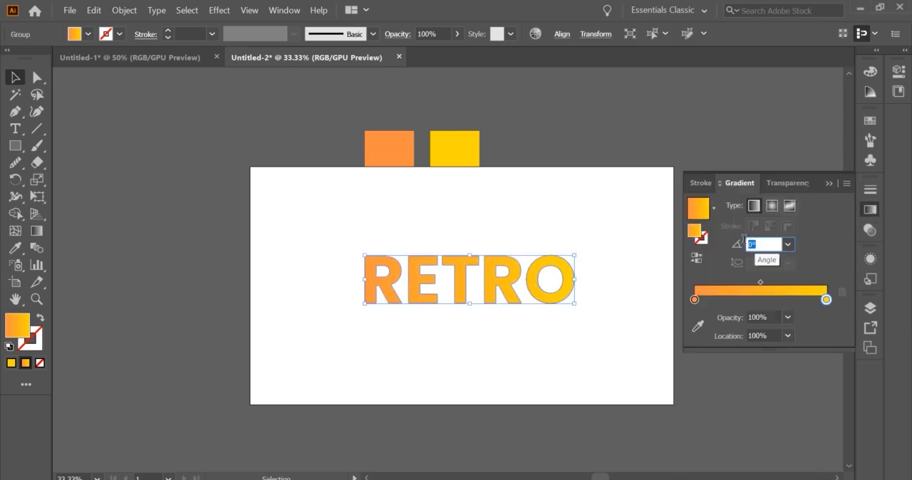
text(45)
key(Return)
click(634, 268)
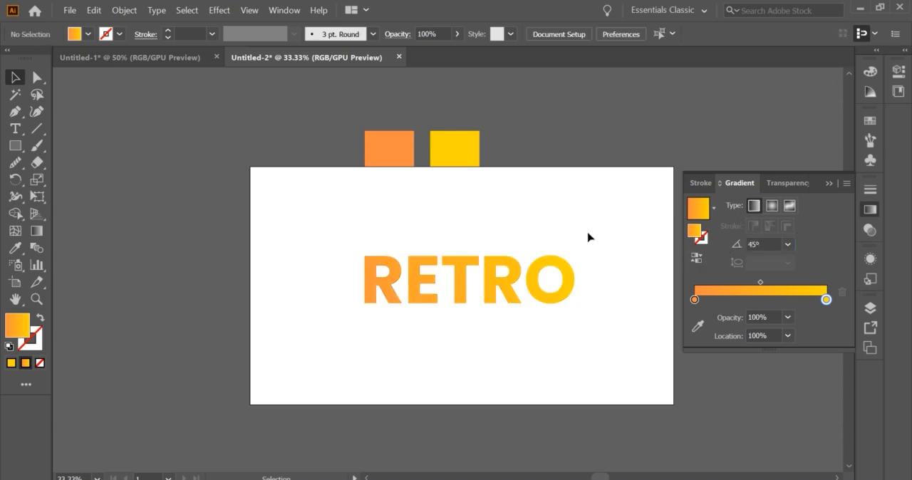
click(828, 184)
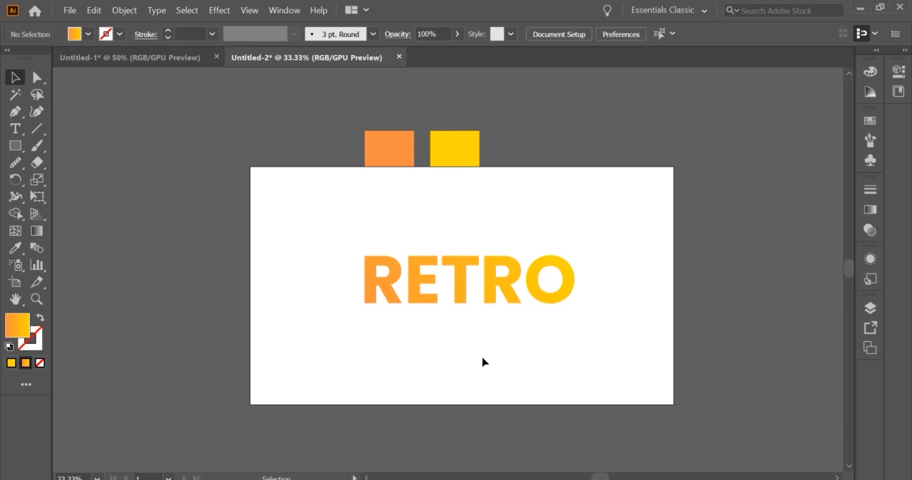
Give the RETRO lettering a white FFFFFF stroke with a weight of 7 pt
click(494, 290)
click(38, 341)
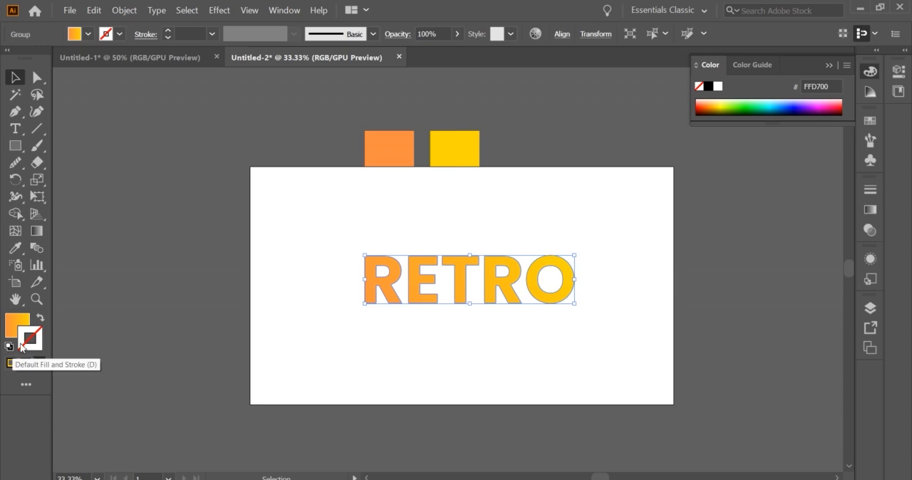
double_click(40, 337)
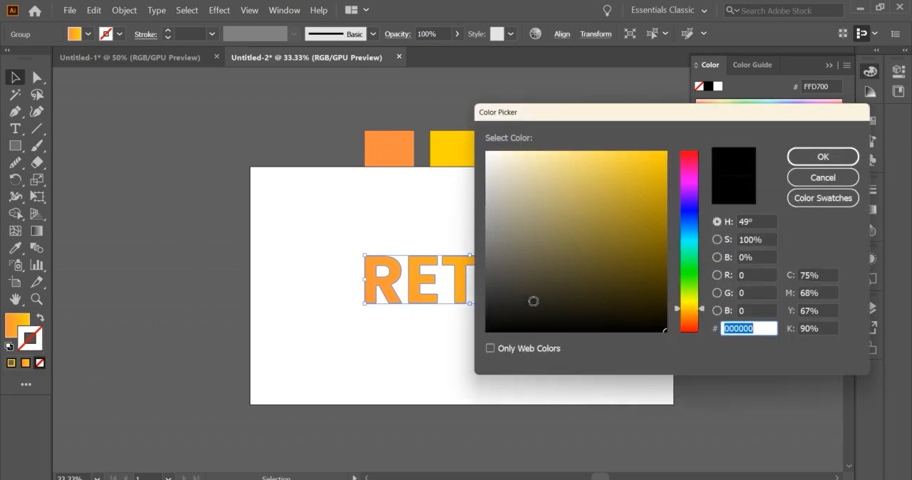
click(491, 329)
click(813, 155)
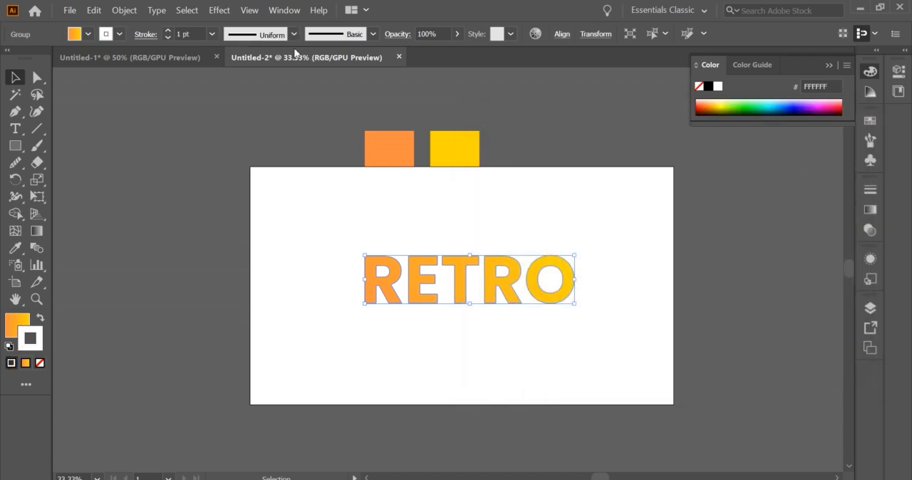
click(168, 31)
click(168, 31)
click(168, 31)
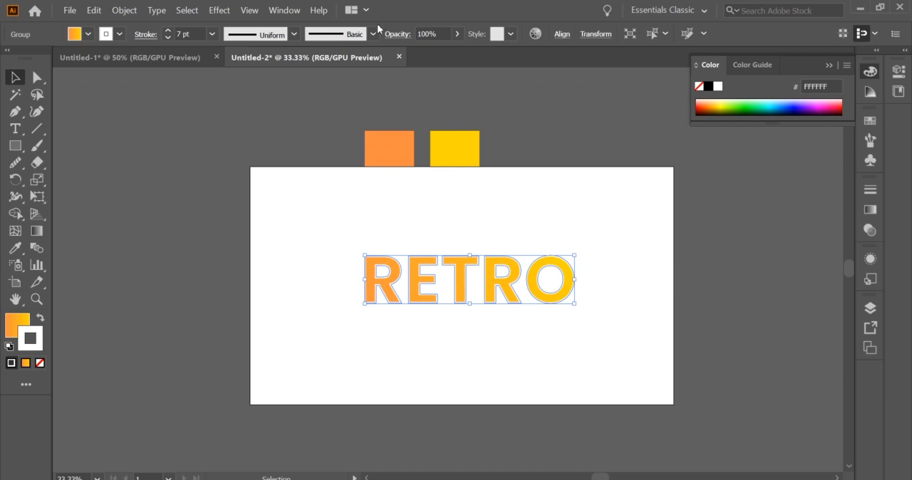
Recolor the RETRO lettering's outline to near-black 0C0C0B and set its stroke weight to 5 pt
double_click(34, 342)
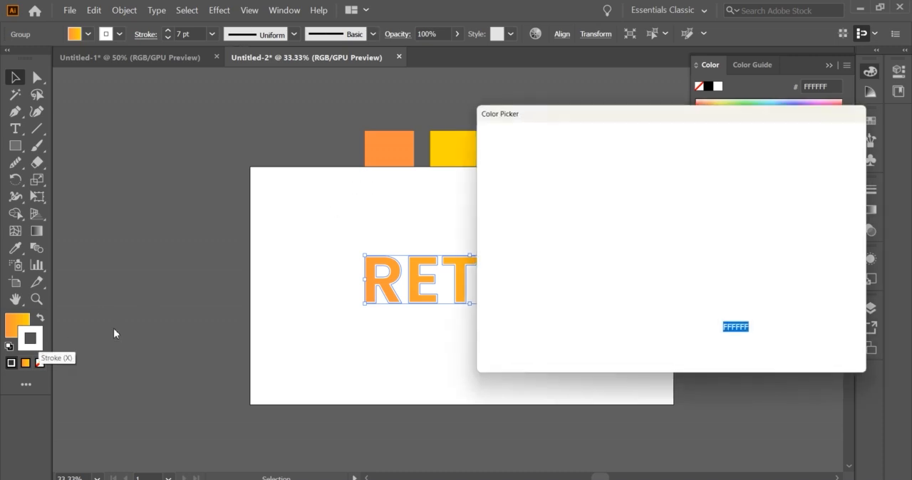
drag(482, 314, 492, 323)
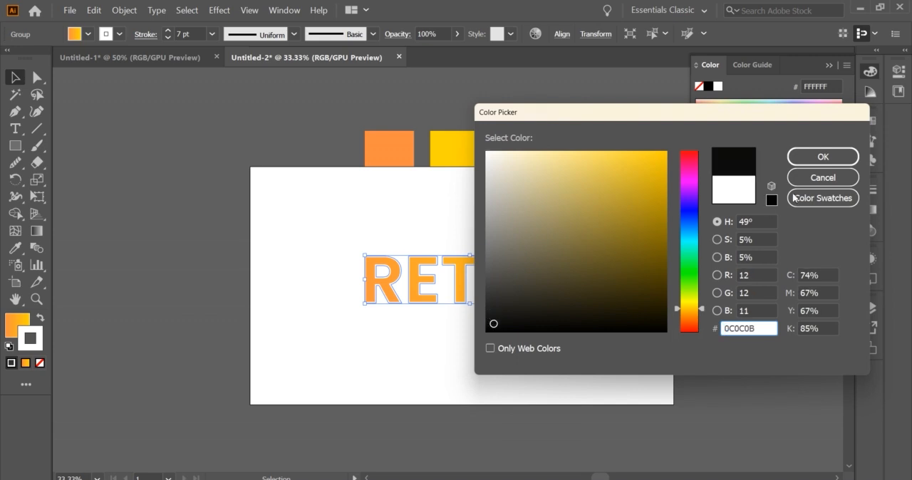
click(823, 157)
click(567, 244)
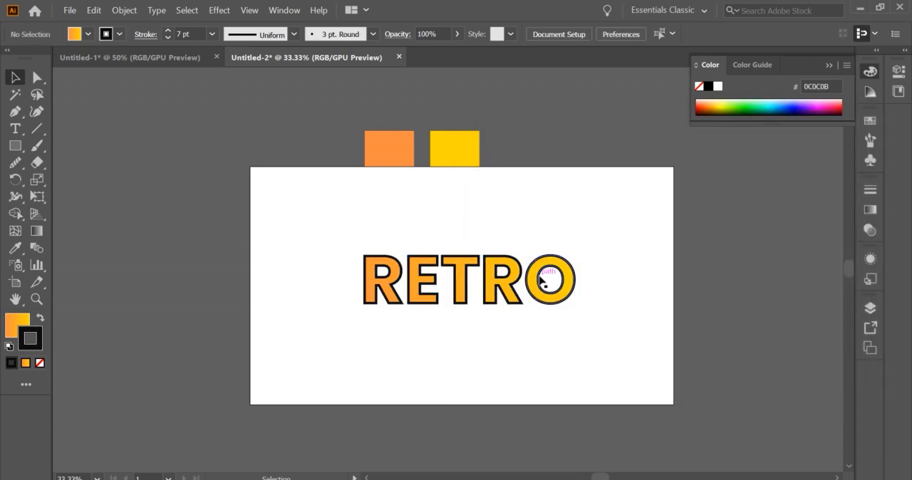
click(546, 264)
click(168, 39)
click(169, 40)
click(473, 235)
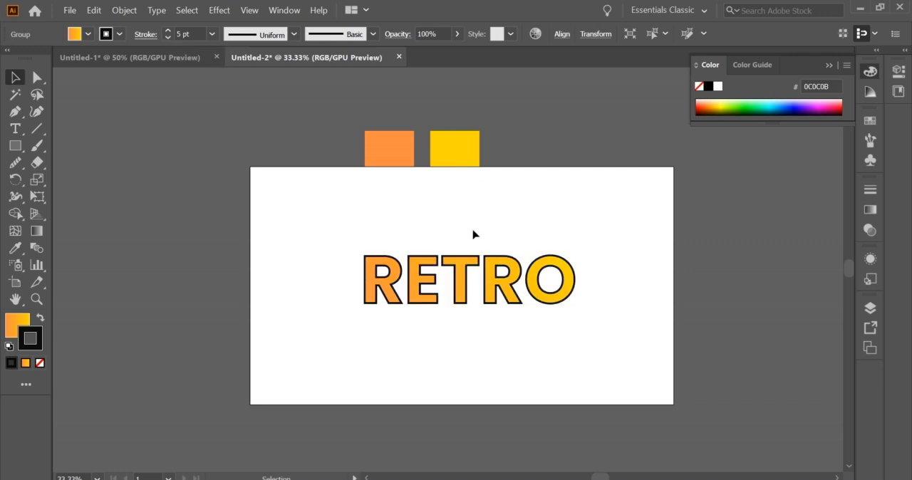
Enlarge the RETRO lettering proportionally from its center
click(514, 288)
click(545, 225)
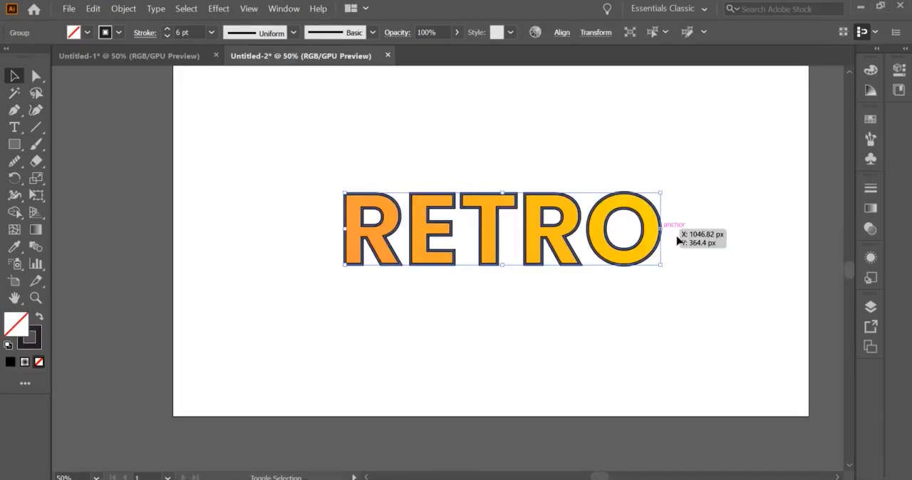
drag(678, 230, 689, 236)
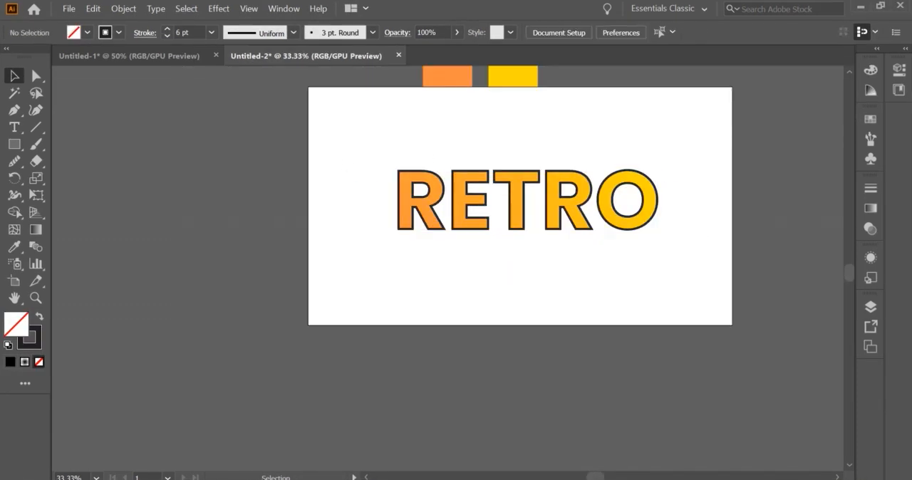
Draw a wide rectangle over the RETRO lettering and give it a gradient fill
key(m)
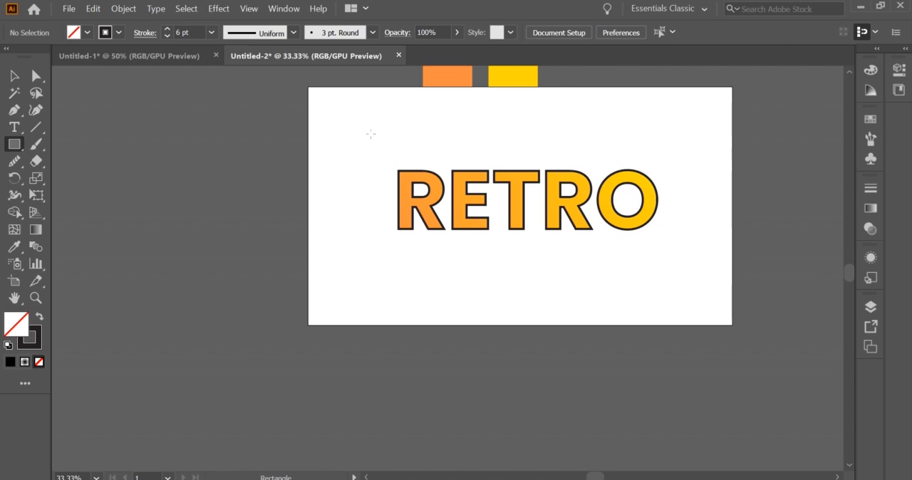
drag(330, 141, 710, 273)
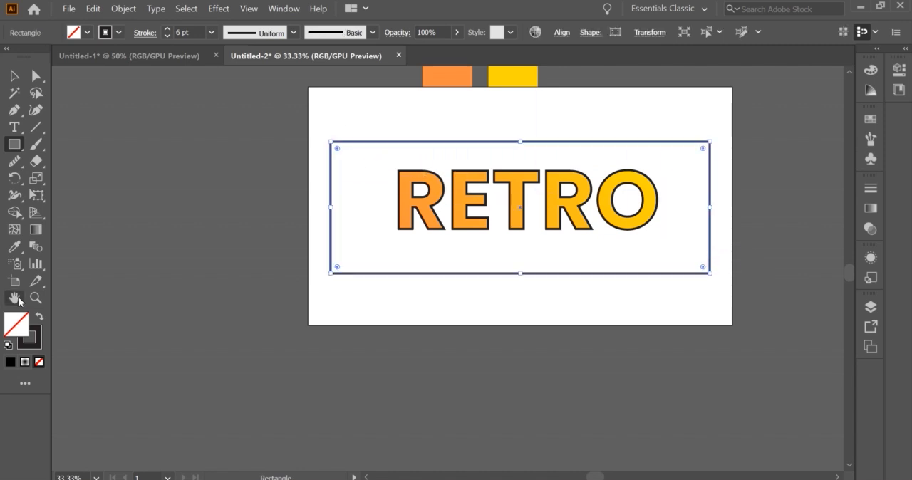
click(870, 208)
click(734, 299)
Set the rectangle's gradient from white at the start stop to black at the end stop, using the linear type
double_click(695, 316)
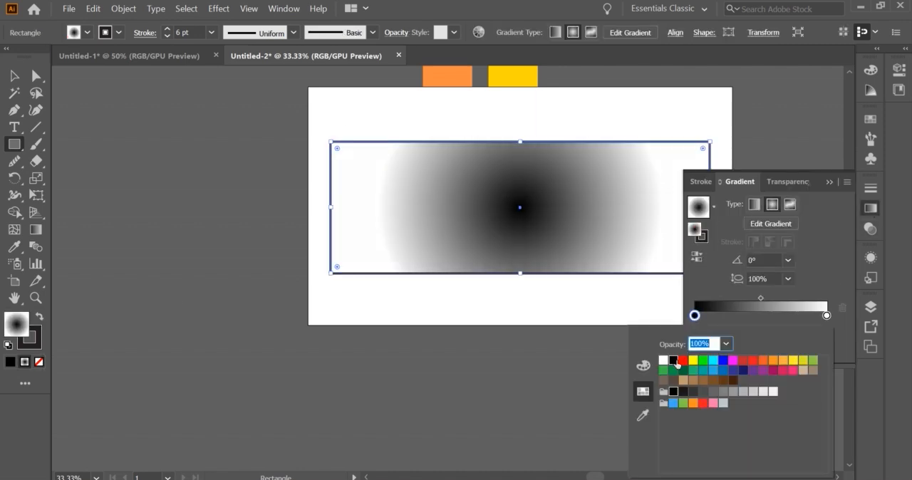
click(663, 359)
click(826, 315)
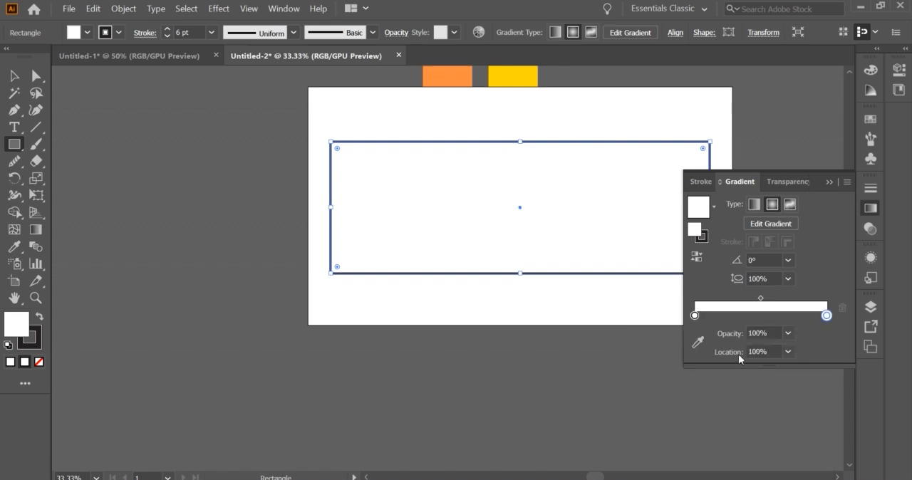
double_click(825, 316)
click(671, 361)
click(748, 183)
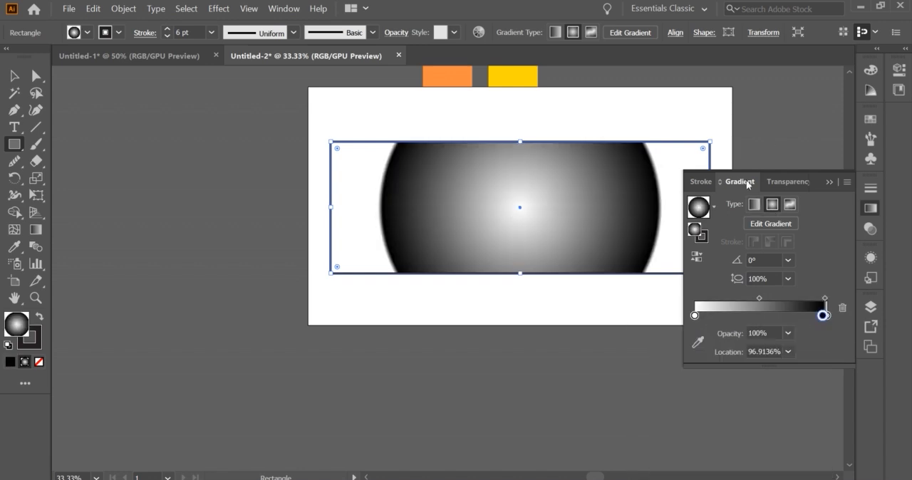
click(753, 205)
mouse_move(823, 316)
mouse_down()
mouse_move(803, 316)
mouse_move(827, 317)
mouse_up()
click(830, 182)
Remove the rectangle's stroke and send the rectangle behind the RETRO lettering
click(34, 343)
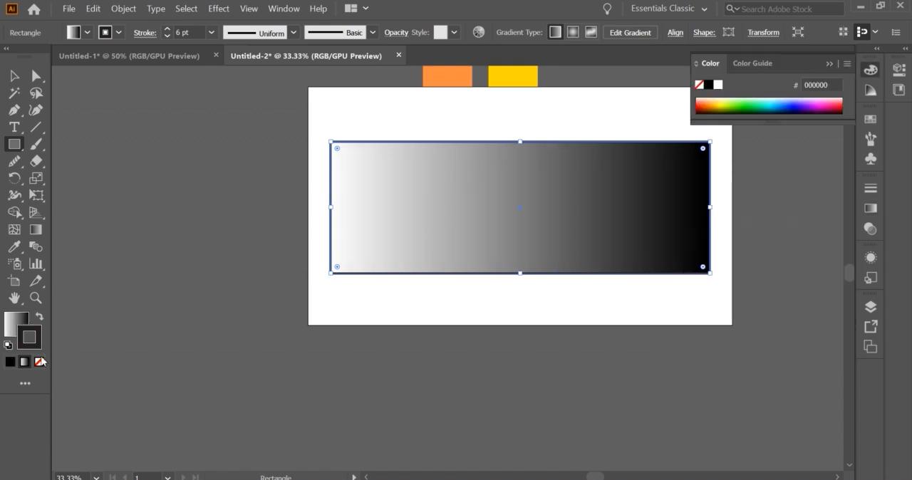
click(39, 362)
click(14, 76)
right_click(492, 183)
mouse_move(560, 383)
click(662, 417)
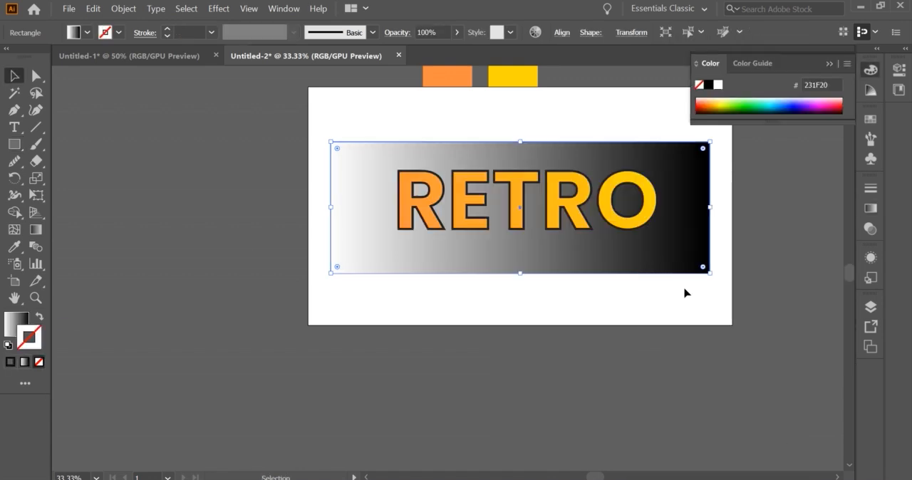
Change the rectangle's gradient fill to the radial type and keep its stroke set to none
click(870, 208)
click(771, 204)
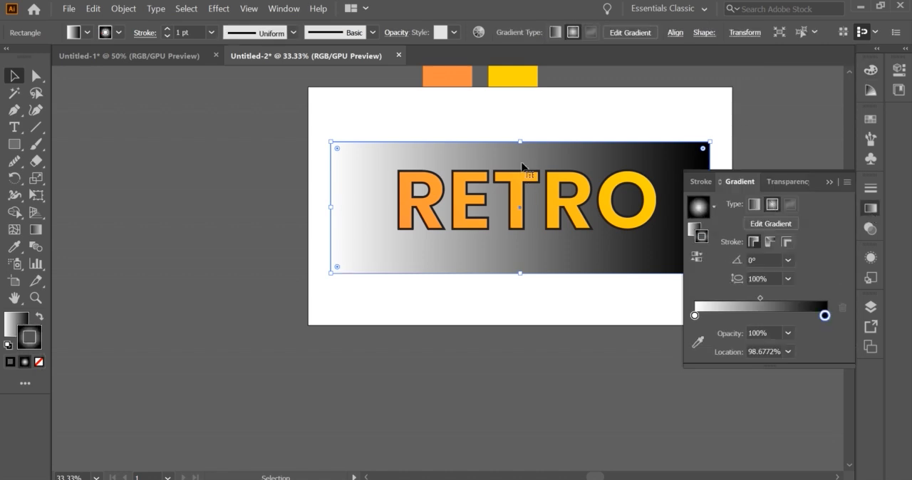
click(39, 362)
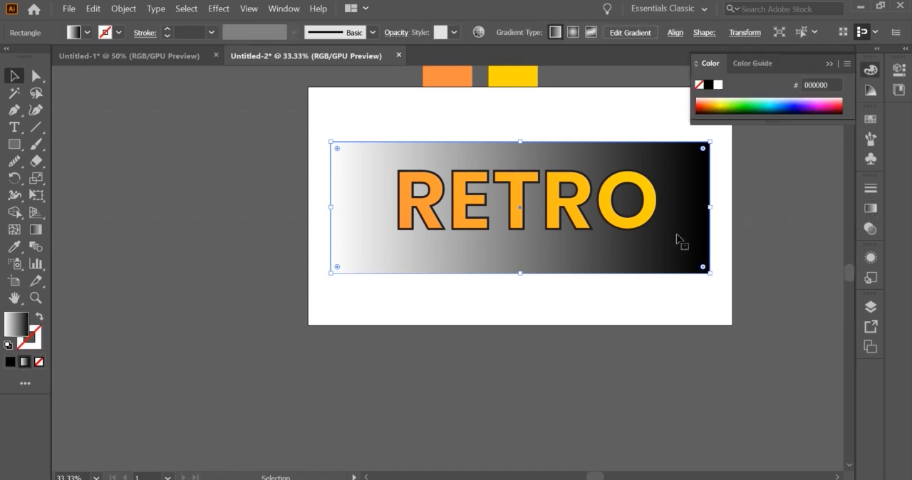
click(870, 209)
click(772, 204)
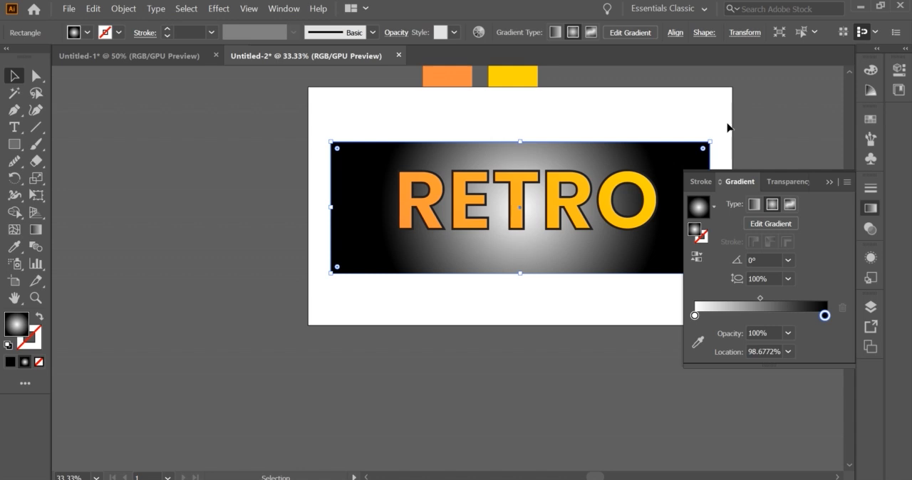
Try a Color Halftone effect on the rectangle with a 15-pixel maximum radius and all four channel angles at 0, and undo it
click(218, 8)
mouse_move(242, 275)
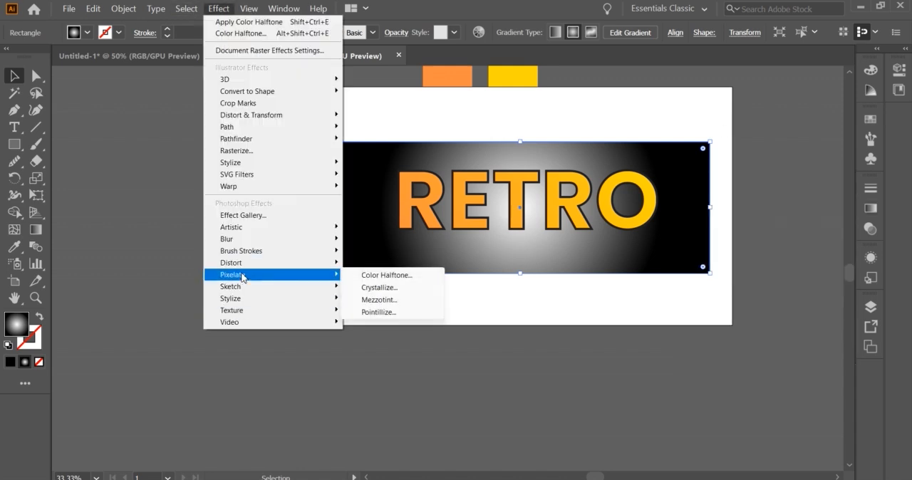
click(380, 277)
text(15)
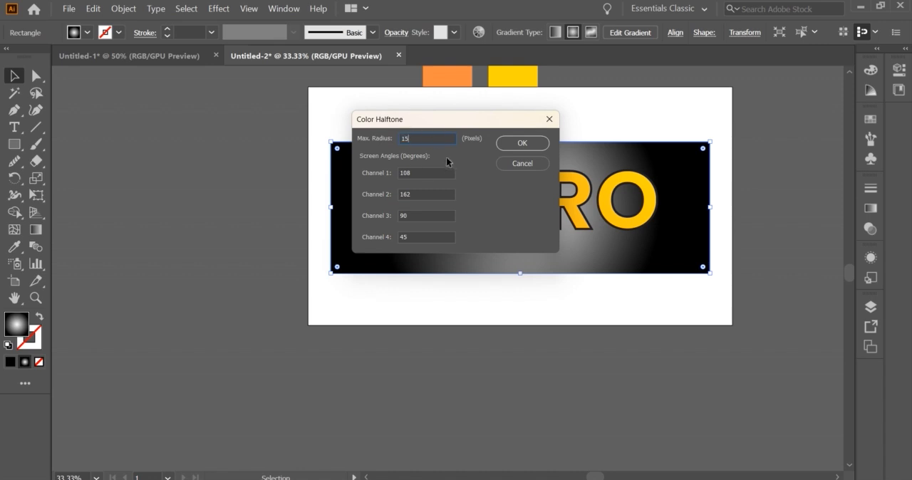
key(Tab)
click(521, 143)
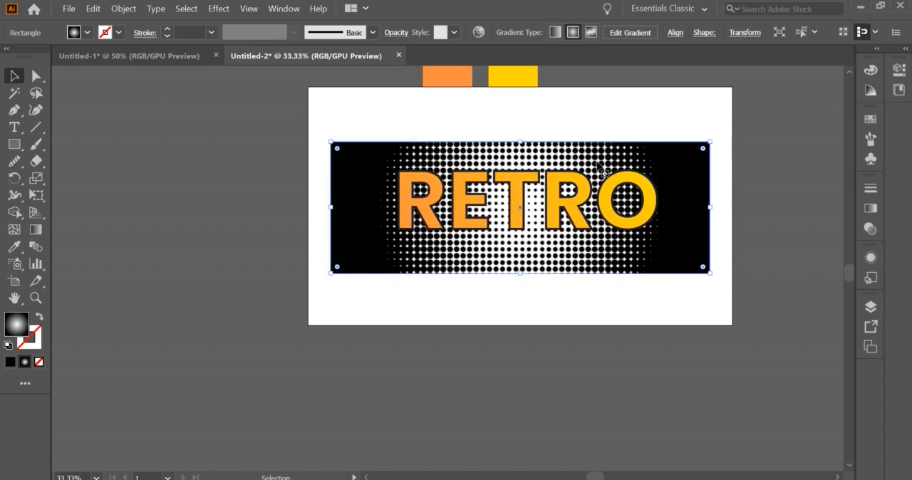
key(ctrl+z)
Apply a multicolored Color Halftone effect to the radial-gradient rectangle
click(219, 9)
mouse_move(253, 142)
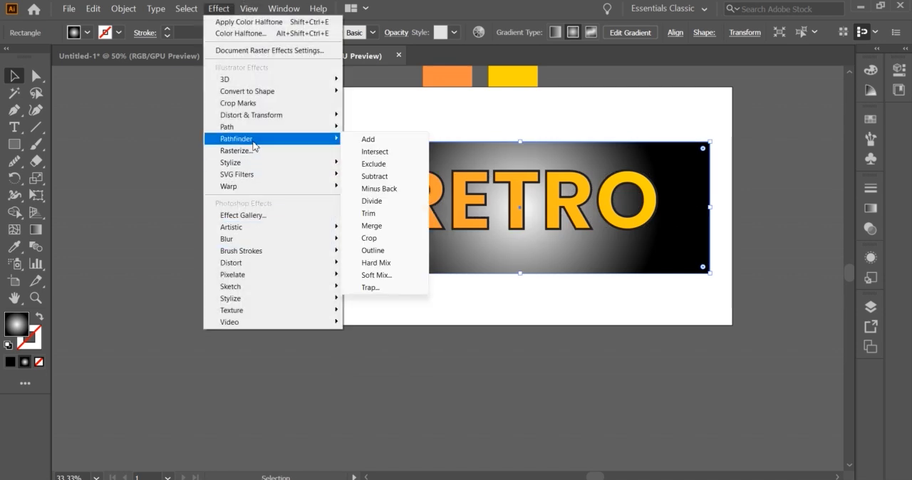
mouse_move(235, 274)
click(374, 275)
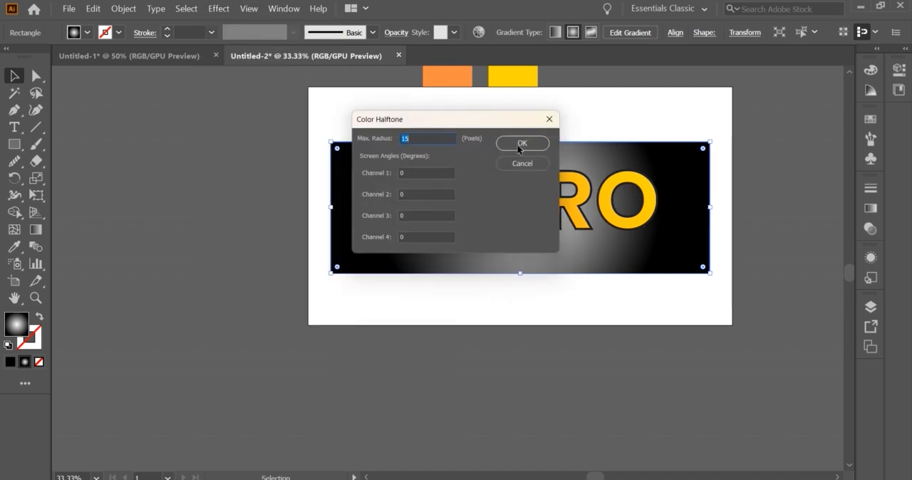
alt+click(524, 168)
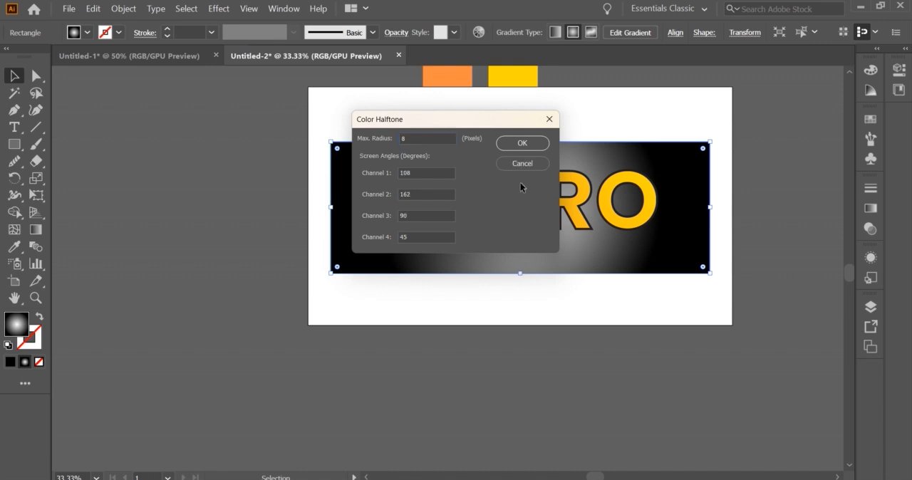
click(522, 144)
Set the halftone rectangle's opacity to 49%
scroll(538, 196, up, 1)
click(702, 202)
click(678, 210)
click(870, 214)
click(800, 184)
click(810, 203)
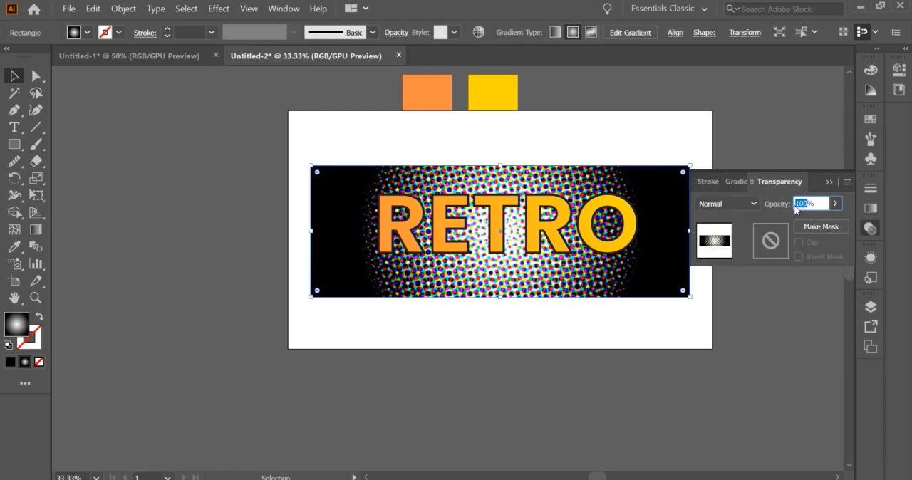
key(Return)
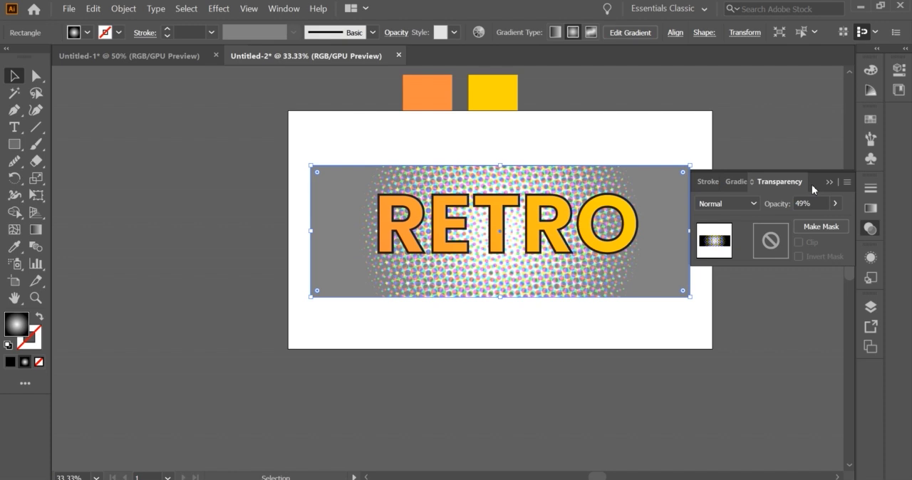
click(828, 183)
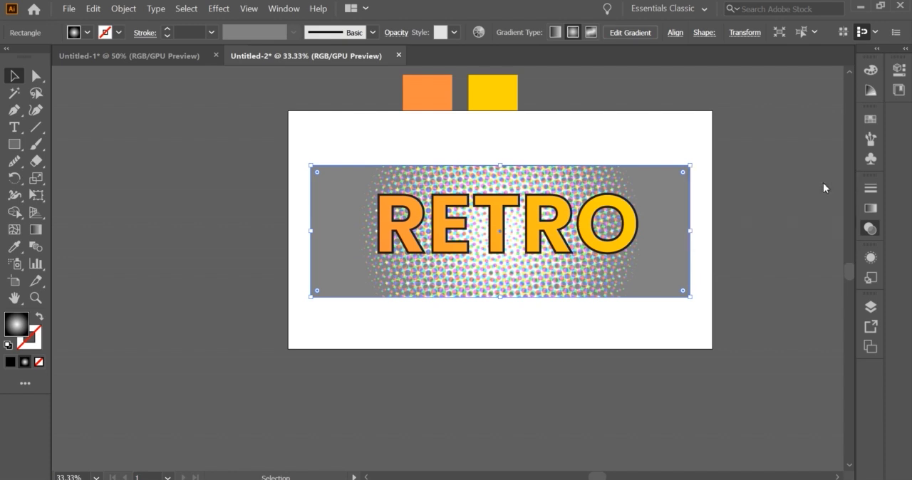
Enlarge the halftone rectangle to the artboard's full width and make an opacity mask from it and the RETRO lettering
drag(690, 230, 712, 229)
click(598, 197)
click(590, 184)
shift+click(595, 204)
click(870, 228)
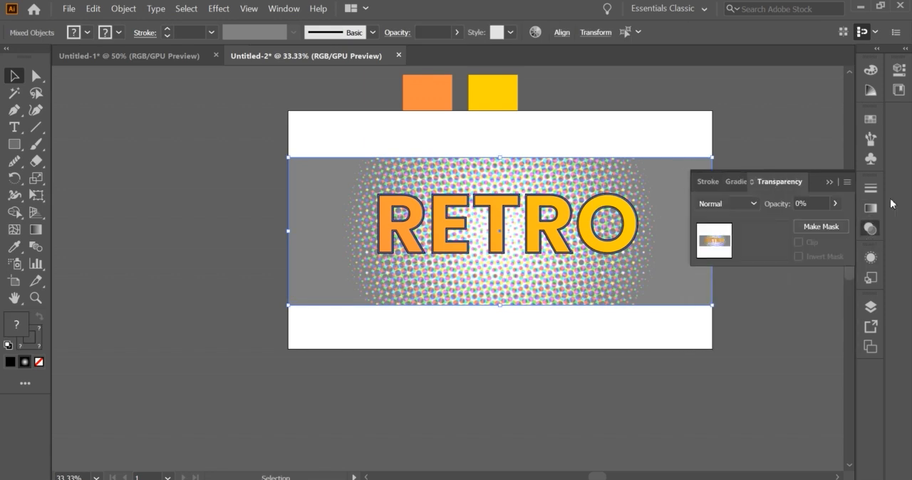
click(803, 226)
click(422, 458)
Draw a diagonal line from the artboard's lower-left corner up to its upper edge
mouse_move(342, 341)
mouse_down()
mouse_move(456, 156)
mouse_move(449, 165)
mouse_up()
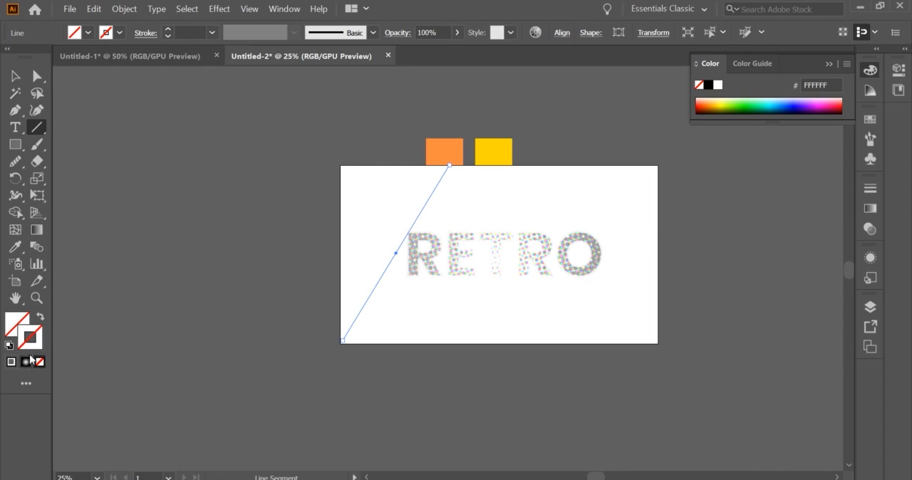
click(11, 362)
click(15, 76)
click(306, 224)
click(376, 279)
click(345, 339)
click(224, 173)
click(357, 315)
Set the diagonal line's stroke color to 0A0A0A
double_click(37, 331)
text(0a0a0a)
key(Return)
click(464, 197)
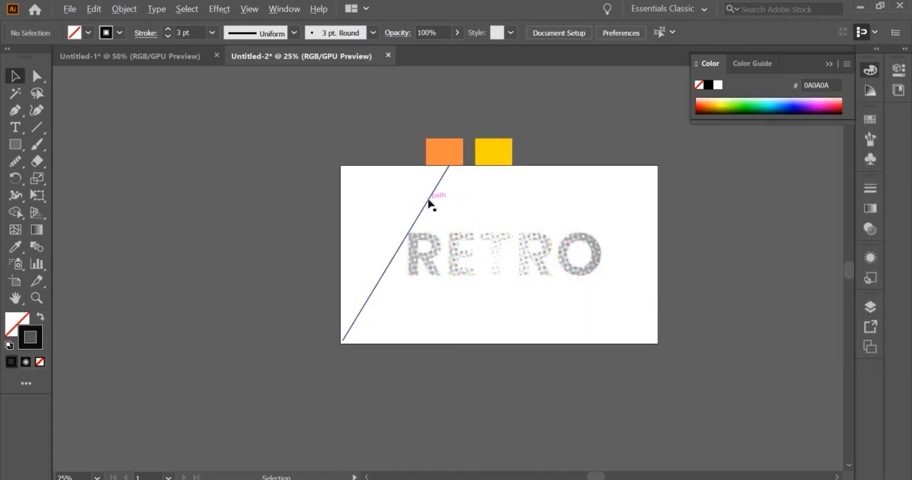
Duplicate the diagonal line with a small offset and repeat the copy to build evenly spaced stripes across the RETRO lettering
alt+drag(426, 201, 430, 208)
key(ctrl+d)
key(ctrl+d)
key(ctrl+d)
key(ctrl+d)
key(ctrl+d)
key(ctrl+d)
key(ctrl+d)
key(ctrl+d)
key(ctrl+d)
key(ctrl+d)
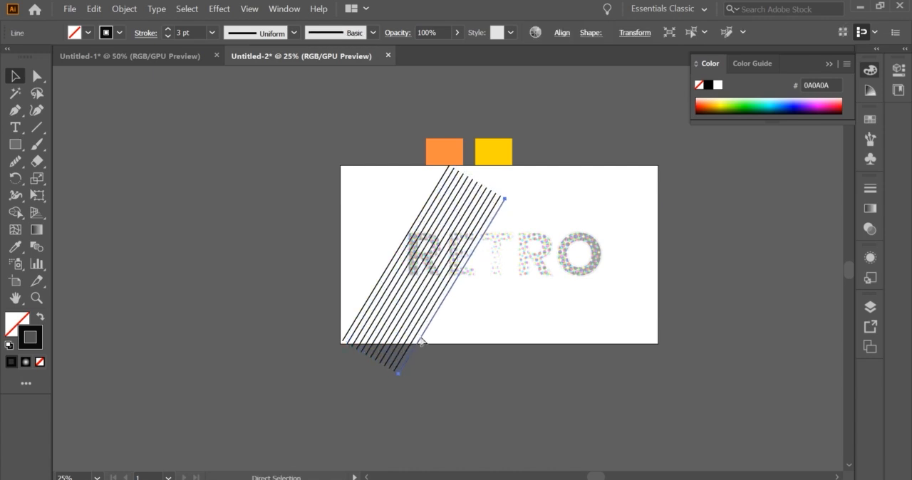
key(ctrl+d)
key(ctrl+d)
key(ctrl+d)
key(ctrl+d)
key(ctrl+d)
key(ctrl+d)
key(ctrl+d)
key(ctrl+d)
key(ctrl+d)
key(ctrl+d)
key(ctrl+d)
key(ctrl+d)
key(ctrl+d)
key(ctrl+d)
key(ctrl+d)
Select all the diagonal lines, move them up so they cover the RETRO lettering, and group them
drag(522, 434, 385, 344)
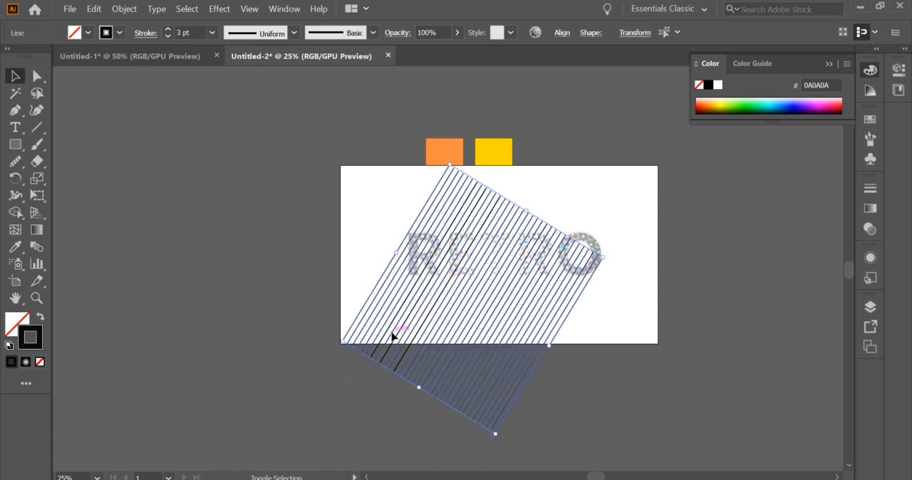
click(328, 339)
key(ctrl+a)
mouse_move(484, 385)
mouse_down()
mouse_move(499, 350)
mouse_move(518, 351)
mouse_move(506, 349)
mouse_up()
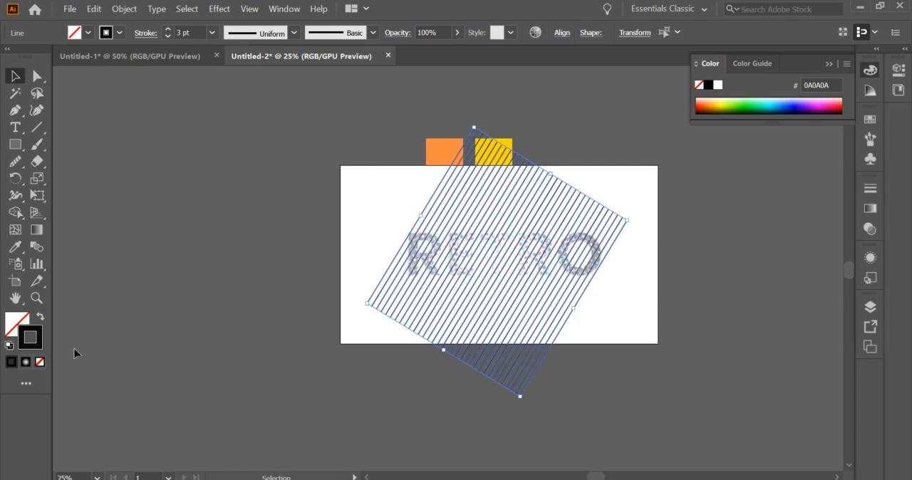
right_click(444, 228)
click(476, 299)
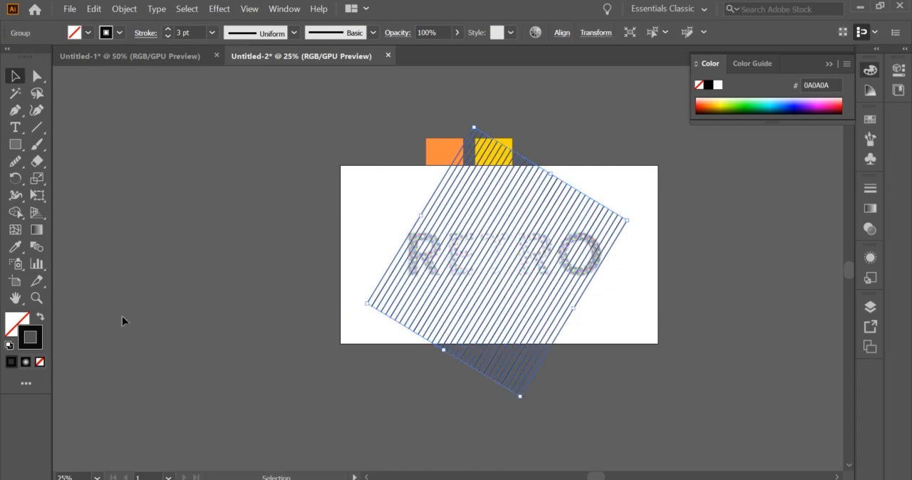
Set the grouped stripes' stroke color to off-white F4EFF0
double_click(42, 342)
click(489, 156)
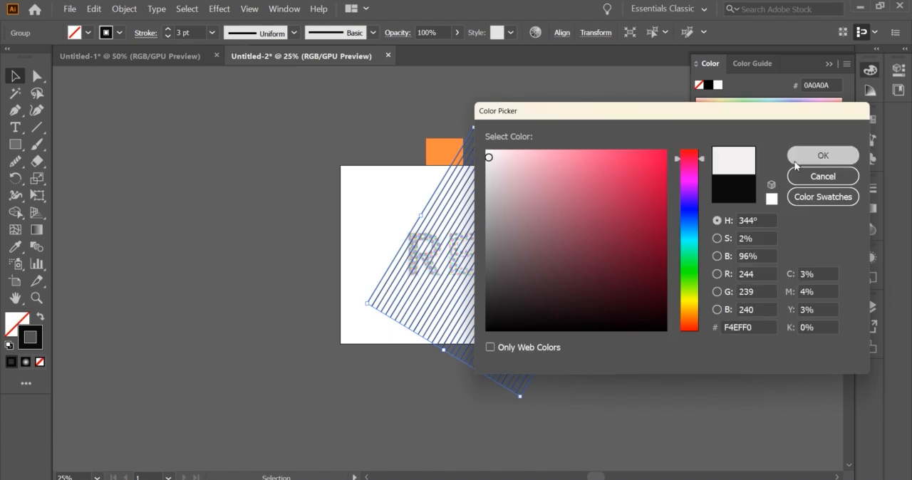
click(796, 164)
click(647, 302)
Set the grouped stripes' stroke weight to 4 pt
scroll(592, 283, up, 2)
scroll(590, 280, down, 1)
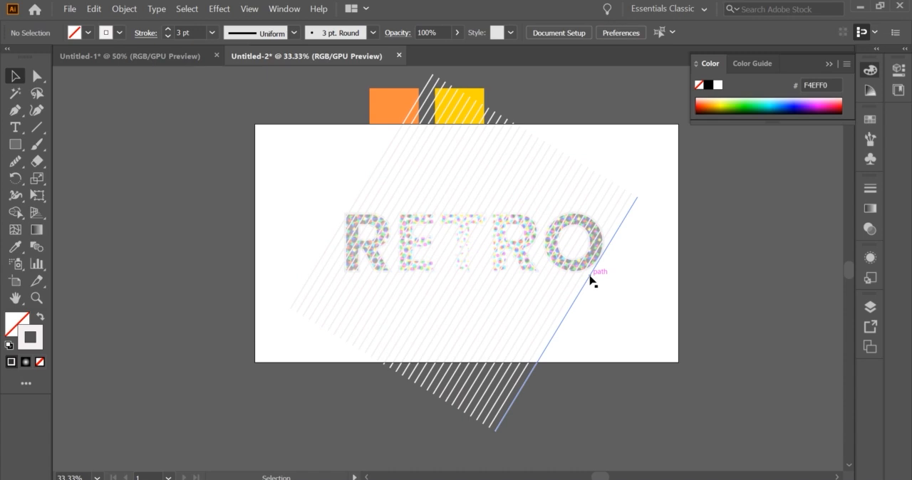
click(606, 250)
click(625, 344)
click(560, 181)
click(491, 121)
click(168, 29)
click(241, 156)
click(320, 284)
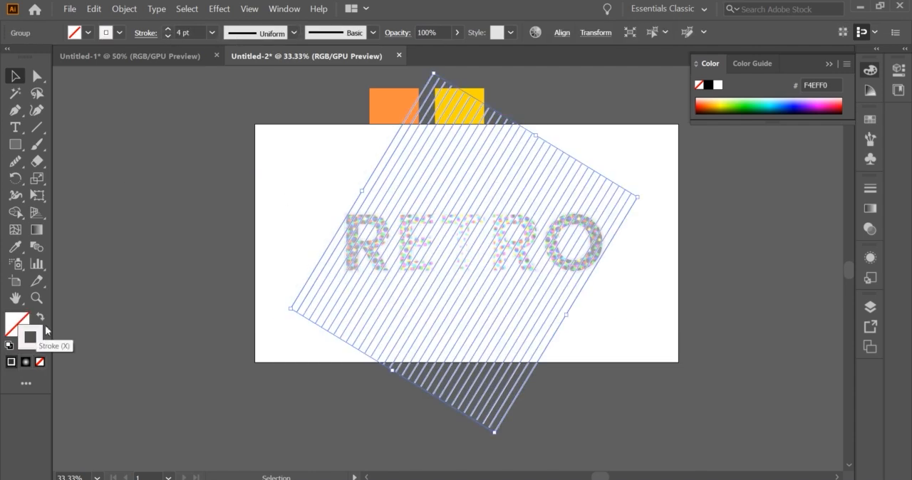
Set the grouped stripes' stroke color to white FFFFFF
double_click(45, 329)
text(FFFFFF)
key(Return)
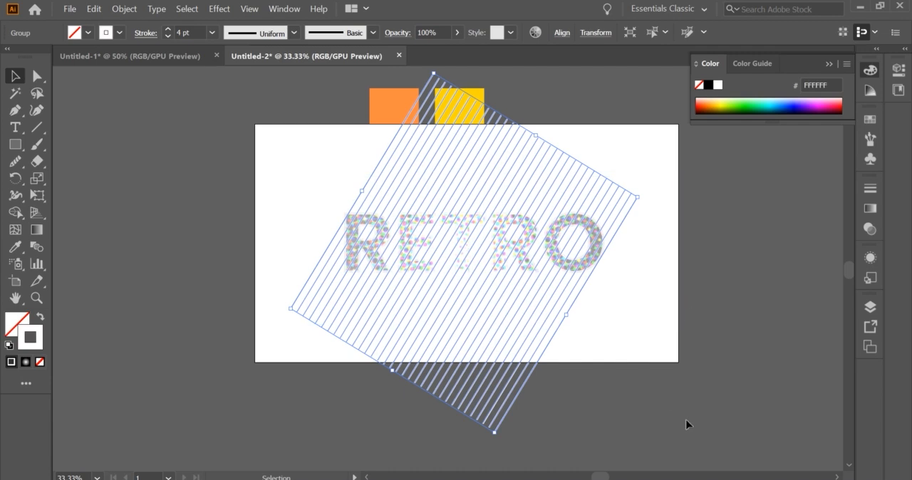
click(686, 425)
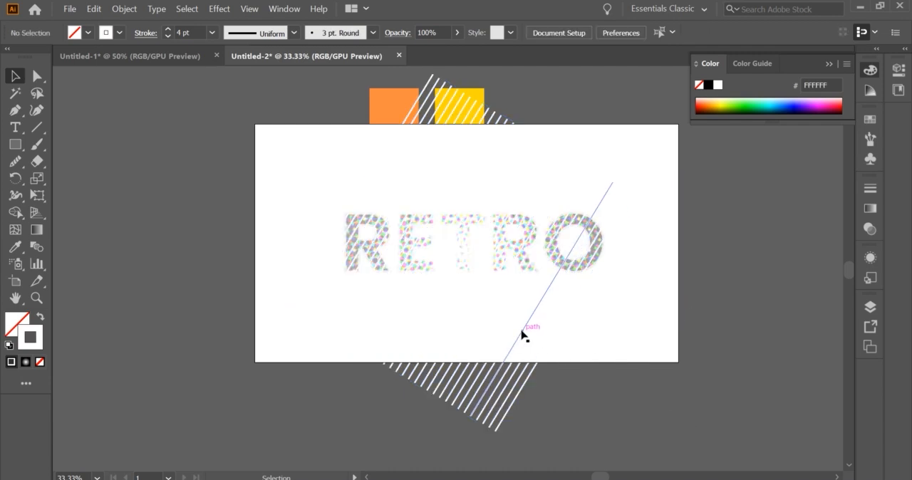
click(523, 335)
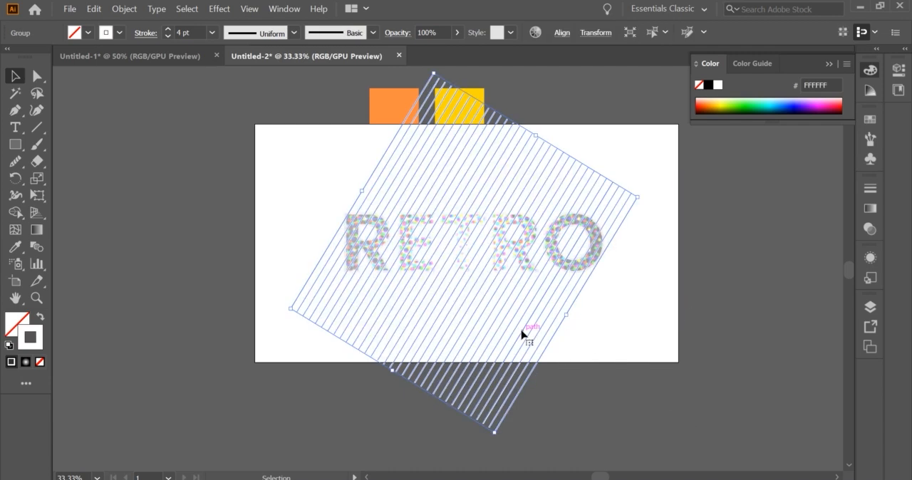
Set the diagonal stripe group's opacity to 30% and deselect it
click(428, 33)
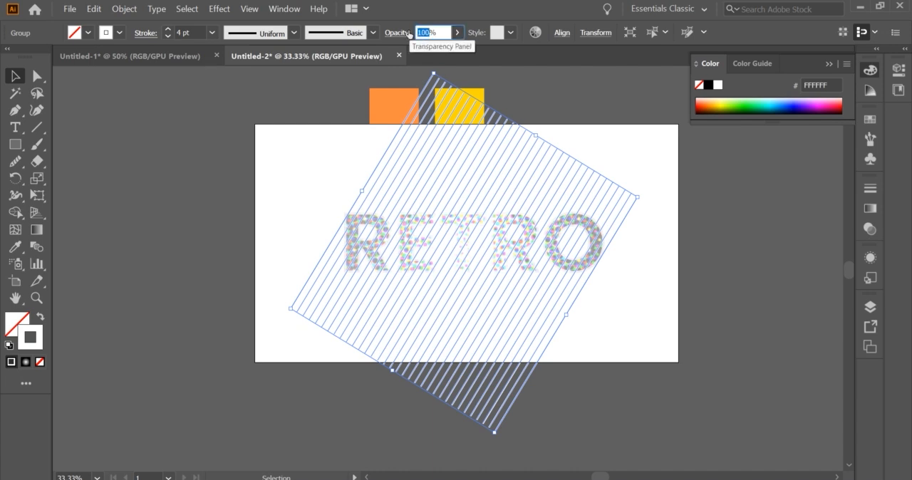
text(3)
click(642, 254)
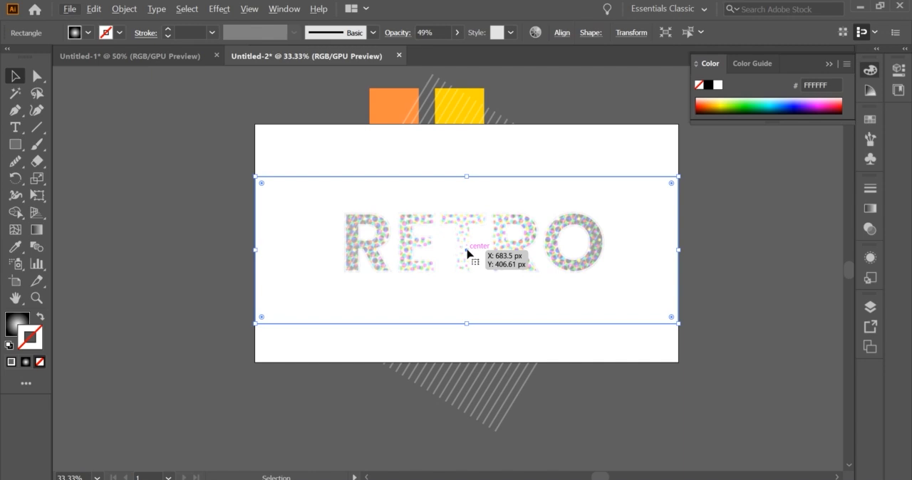
scroll(467, 252, up, 1)
click(718, 381)
scroll(700, 360, down, 1)
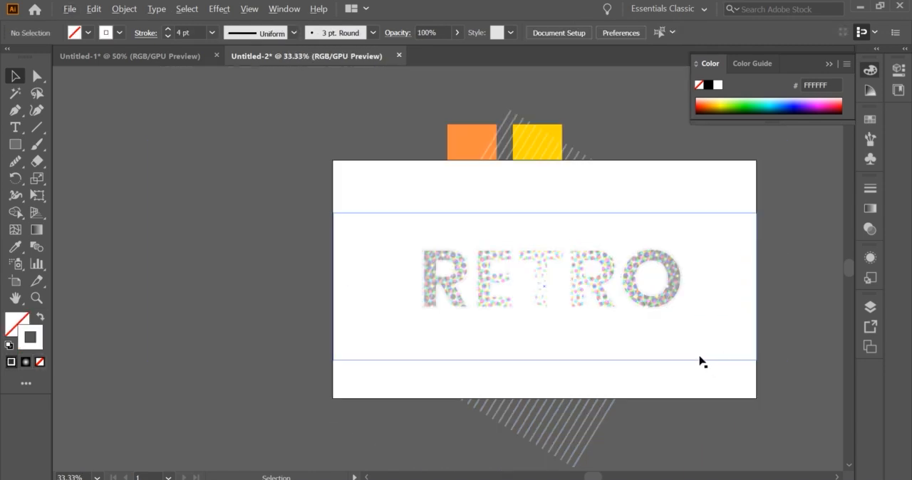
Try to trim the stripes outside the RETRO lettering with the Shape Builder, undo it and clear the selection
drag(342, 243, 654, 321)
key(shift+m)
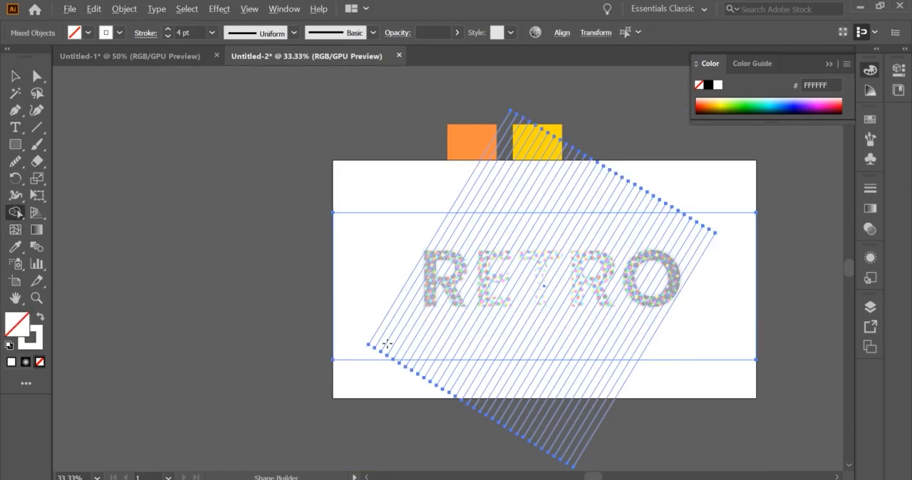
drag(434, 369, 661, 379)
key(ctrl+z)
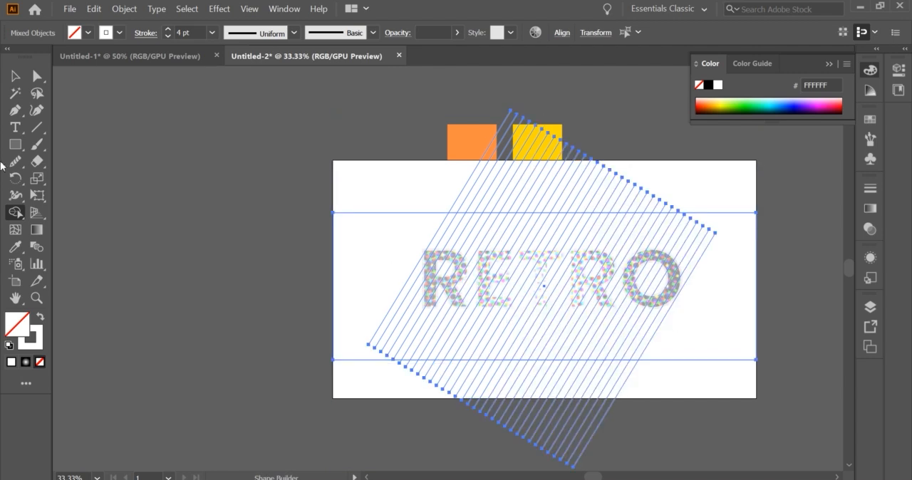
click(15, 77)
click(377, 326)
scroll(377, 326, down, 1)
scroll(564, 286, up, 1)
scroll(564, 286, up, 1)
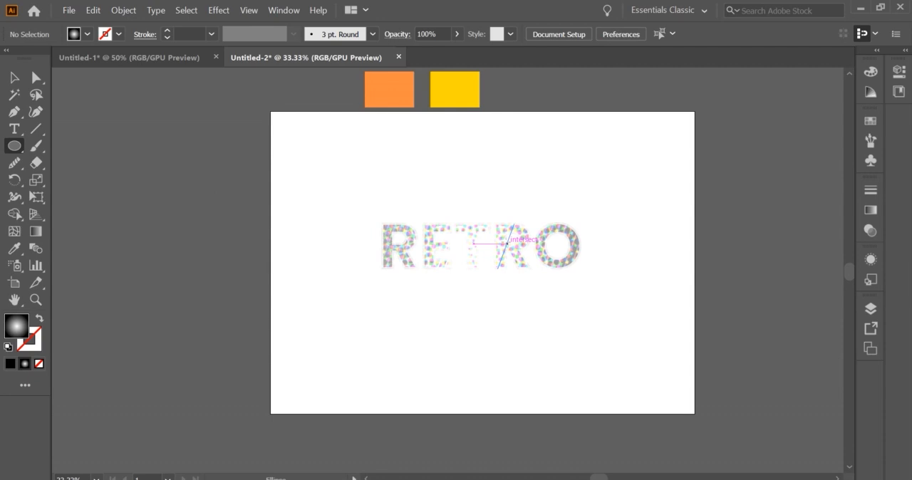
Draw a large circle over the RETRO lettering and position it in the middle of the artboard
drag(507, 245, 658, 397)
click(14, 78)
drag(477, 202, 450, 213)
drag(471, 192, 474, 201)
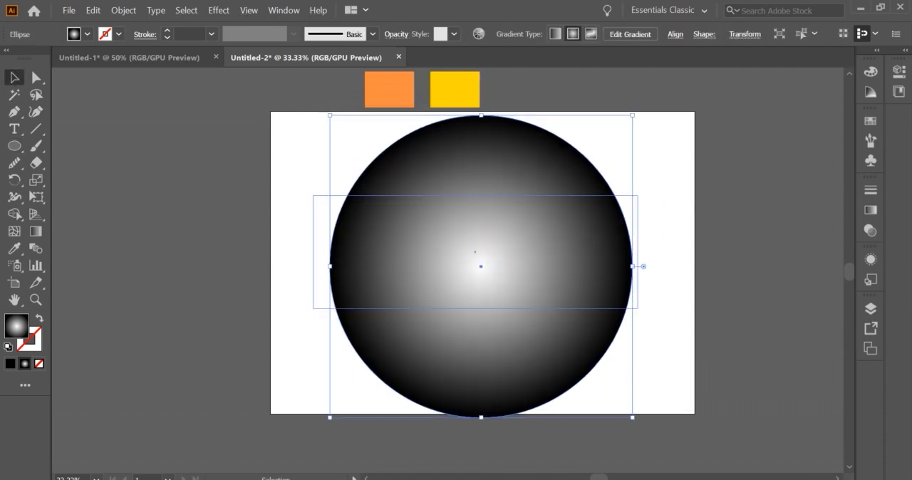
Enlarge the artboard on all sides around the circle to about 1531 px wide and 1397 px high
key(shift+o)
drag(484, 417, 483, 451)
drag(695, 281, 722, 280)
drag(497, 112, 496, 81)
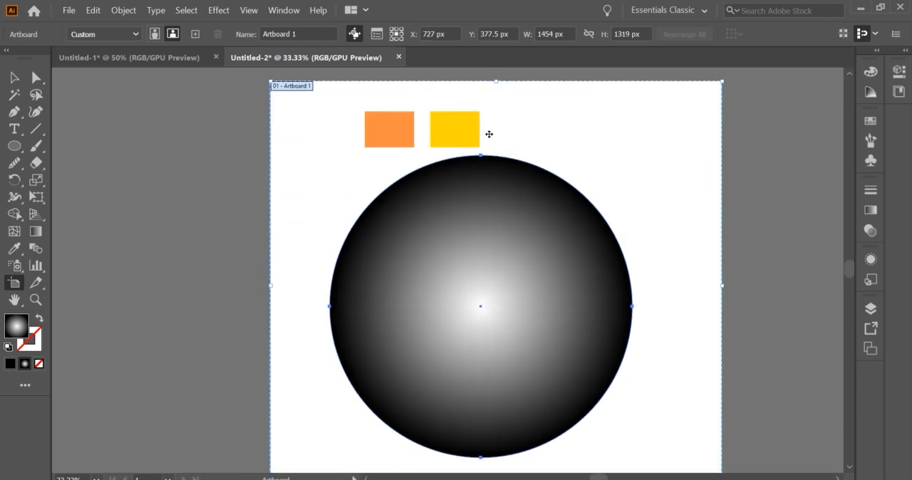
scroll(618, 278, down, 1)
drag(529, 438, 528, 457)
drag(356, 291, 339, 281)
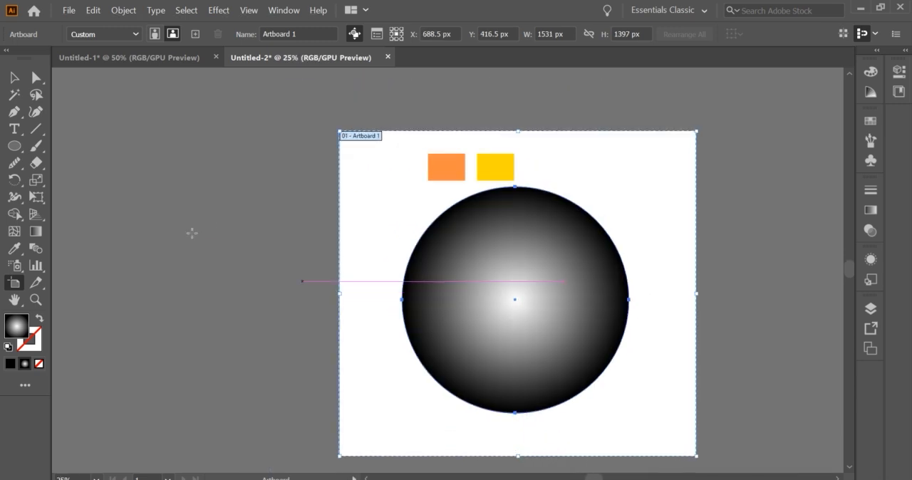
Move the orange and yellow sample squares off the artboard, just above its upper edge
click(14, 77)
drag(378, 111, 488, 164)
drag(486, 162, 483, 112)
Recolor the circle's radial gradient by sampling the orange square for the center stop and the yellow square for the edge stop
right_click(540, 236)
click(672, 300)
click(869, 212)
click(696, 318)
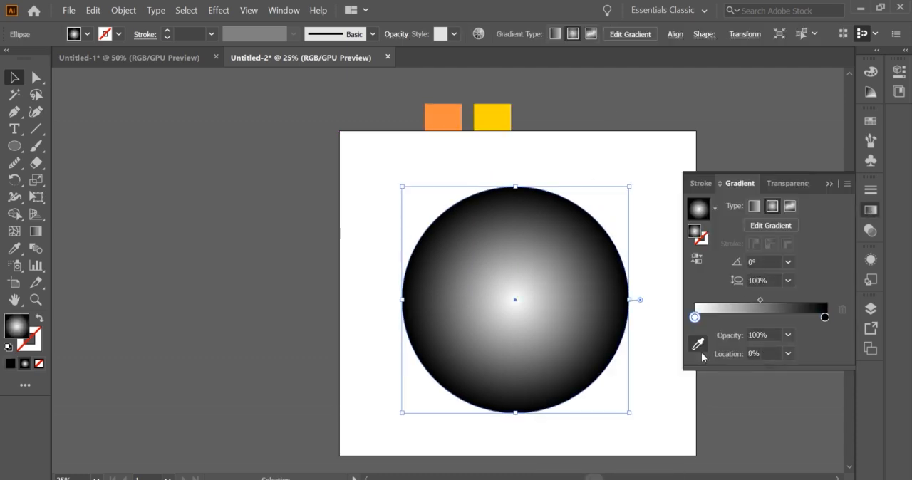
click(701, 350)
click(443, 118)
click(824, 300)
click(494, 115)
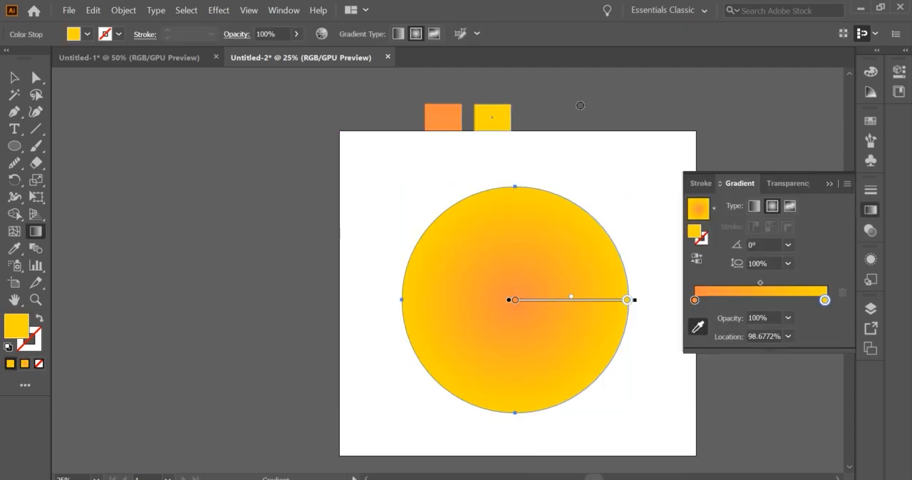
Reverse the circle's radial gradient to yellow in the center and orange outside, and redraw it from the center to the edge
click(754, 206)
click(772, 206)
click(697, 259)
drag(521, 281, 656, 289)
drag(506, 318, 613, 340)
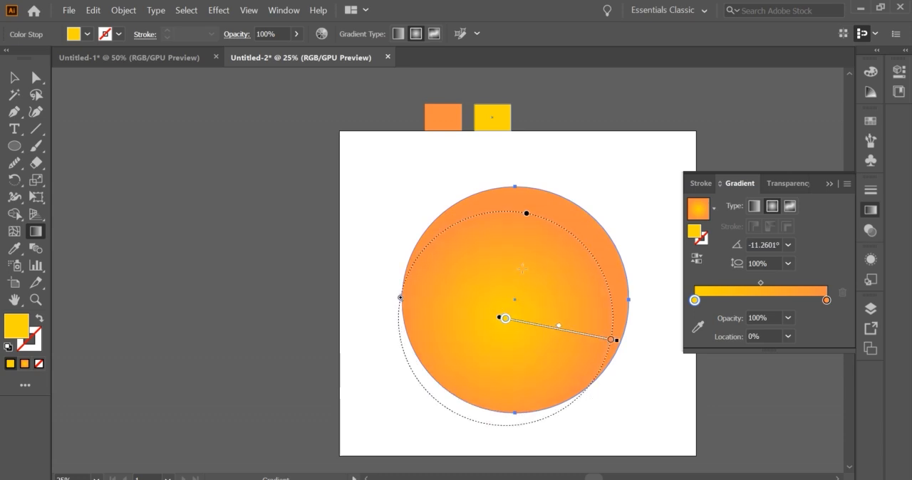
drag(521, 263, 579, 270)
drag(511, 299, 635, 294)
key(v)
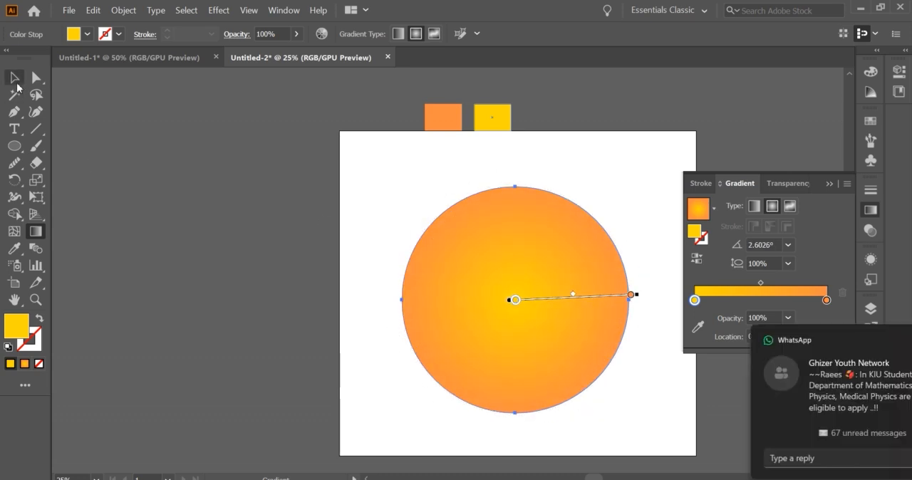
click(886, 342)
click(829, 184)
Try to send the gradient circle behind the RETRO lettering
scroll(652, 244, down, 1)
right_click(555, 221)
mouse_move(627, 414)
click(739, 450)
Apply a 58% Pucker & Bloat distortion to the gradient circle
click(533, 183)
click(219, 10)
mouse_move(335, 119)
click(379, 129)
text(58)
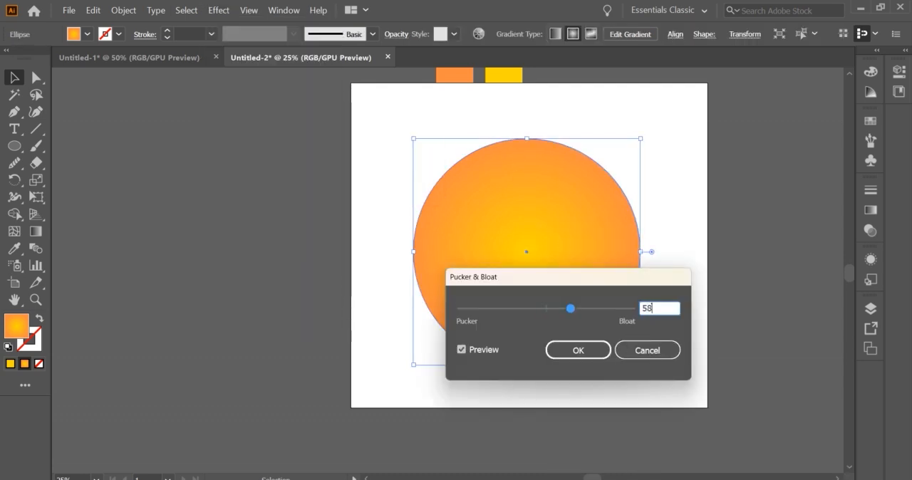
key(super+space)
click(562, 348)
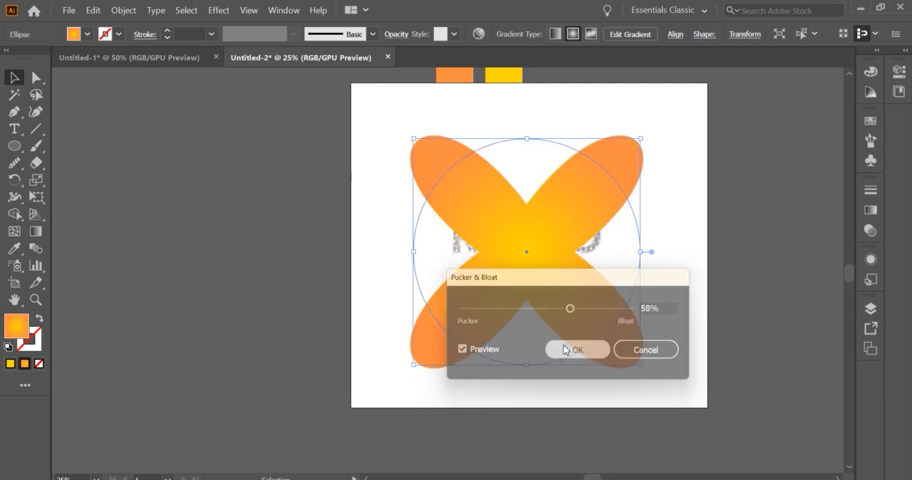
Send the 58% bloated shape behind the RETRO lettering
right_click(544, 264)
mouse_move(539, 194)
click(694, 236)
Isolate the RETRO group and examine its stripes, including the two bright strokes at the base of the E
click(674, 245)
scroll(563, 278, up, 2)
click(662, 258)
click(763, 230)
scroll(650, 230, down, 1)
scroll(499, 232, up, 4)
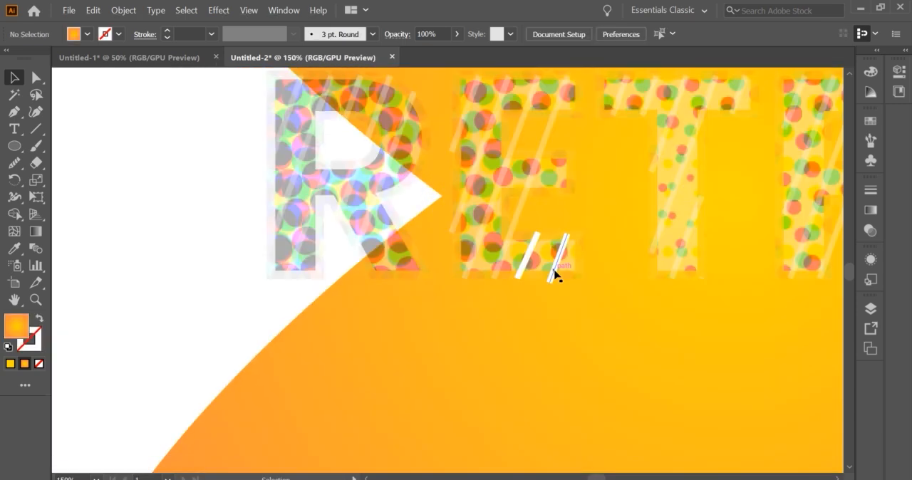
double_click(552, 270)
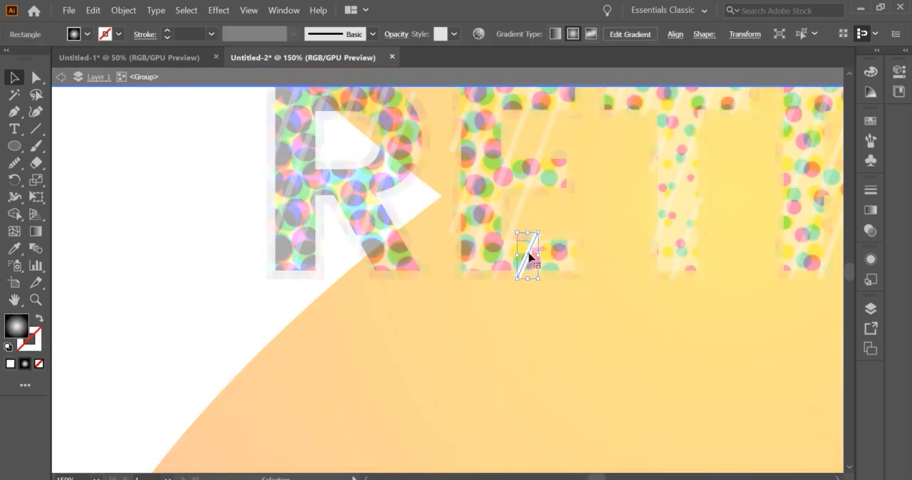
scroll(362, 250, down, 4)
click(538, 247)
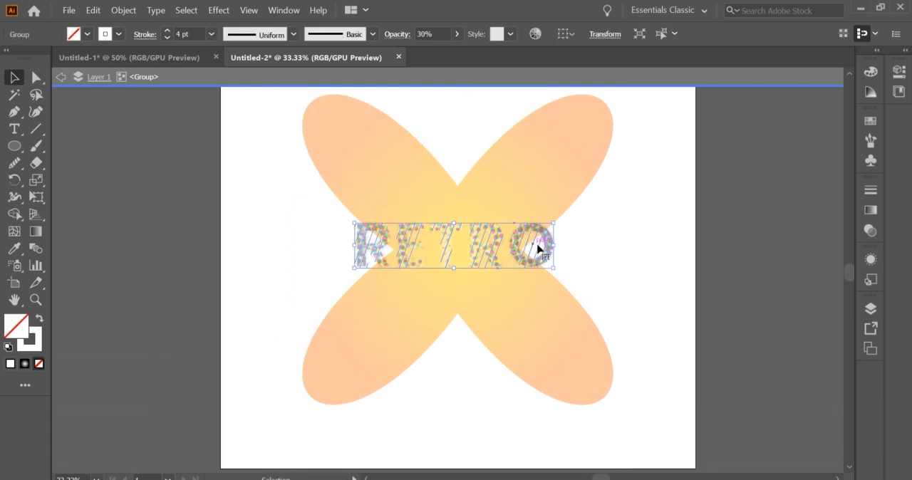
Leave isolation mode, nudge the RETRO group down over the orange shape and deselect it
key(Escape)
key(shift+Down)
key(shift+Down)
key(shift+Down)
key(shift+Down)
key(shift+Down)
key(shift+Down)
click(632, 266)
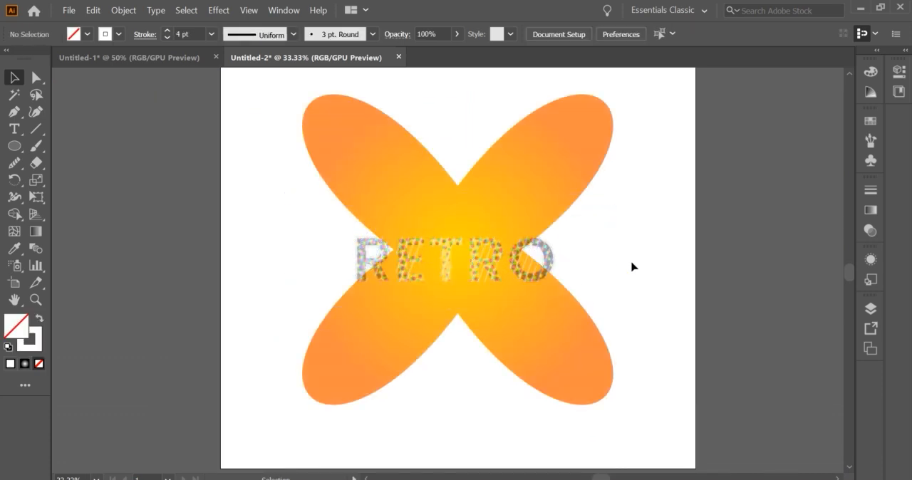
Undo the lettering nudge, the stacking change and the Pucker & Bloat effect, back to the plain gradient circle
click(542, 266)
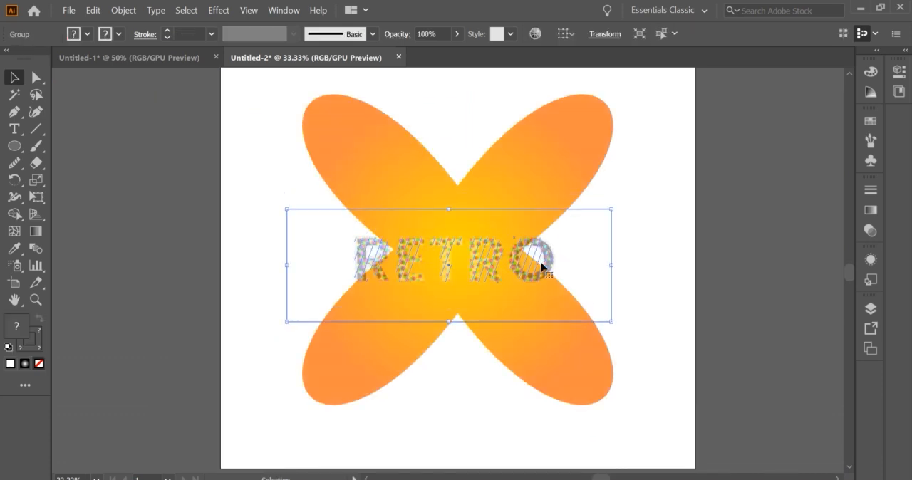
key(ctrl+z)
key(ctrl+z)
key(ctrl+z)
key(ctrl+z)
key(ctrl+z)
key(ctrl+z)
key(ctrl+z)
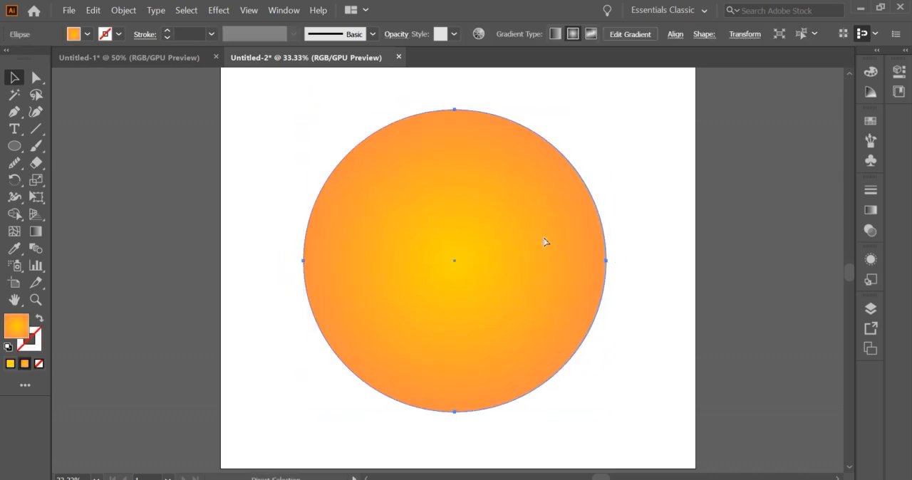
Apply a 40% Pucker & Bloat distortion to the gradient circle and nudge it slightly upward
click(219, 10)
mouse_move(264, 128)
click(385, 127)
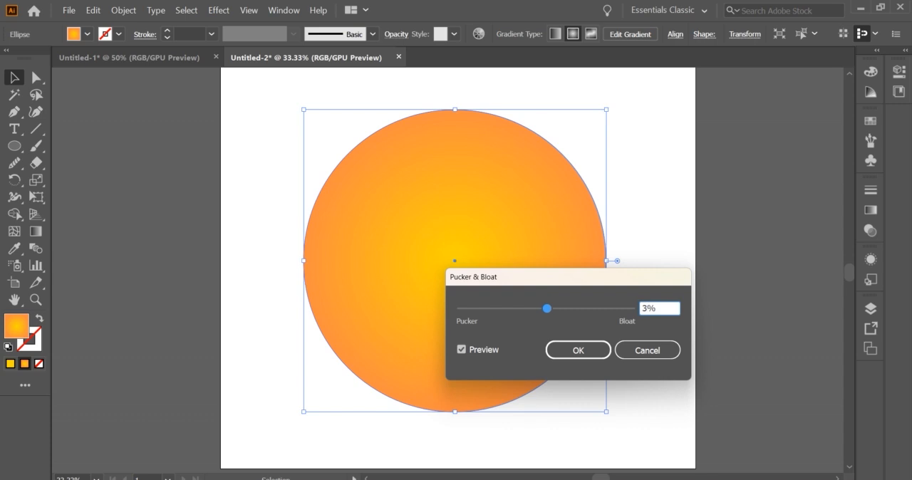
text(40)
click(578, 350)
key(shift+Up)
key(shift+Up)
key(shift+Up)
key(shift+Up)
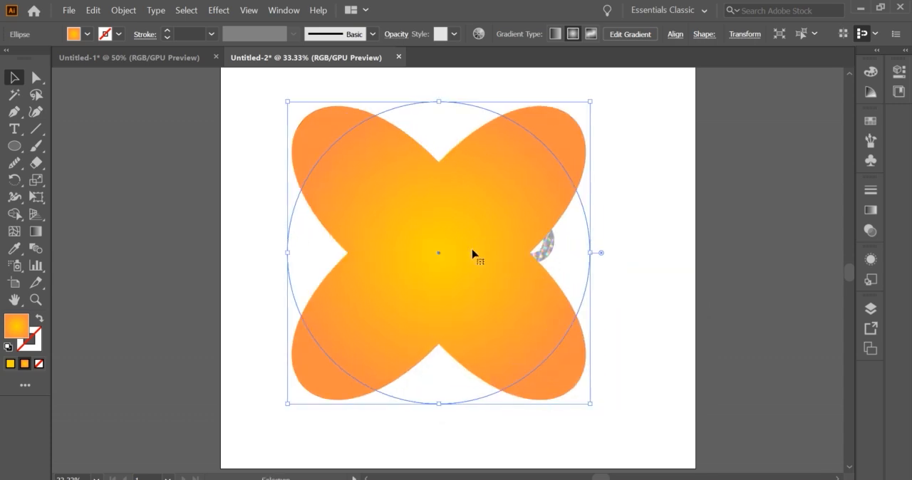
Send the four-petal shape to the back and scale the RETRO group down slightly in its middle
right_click(488, 235)
mouse_move(549, 428)
click(666, 468)
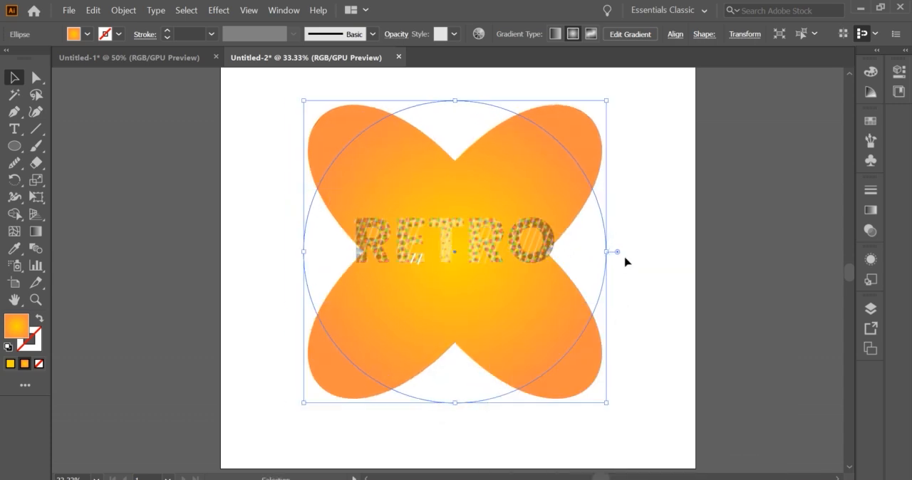
click(590, 252)
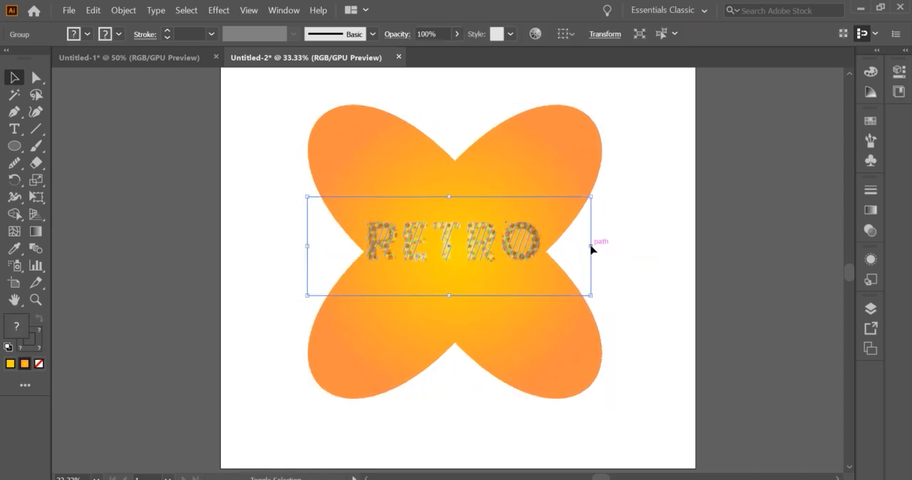
scroll(460, 242, up, 1)
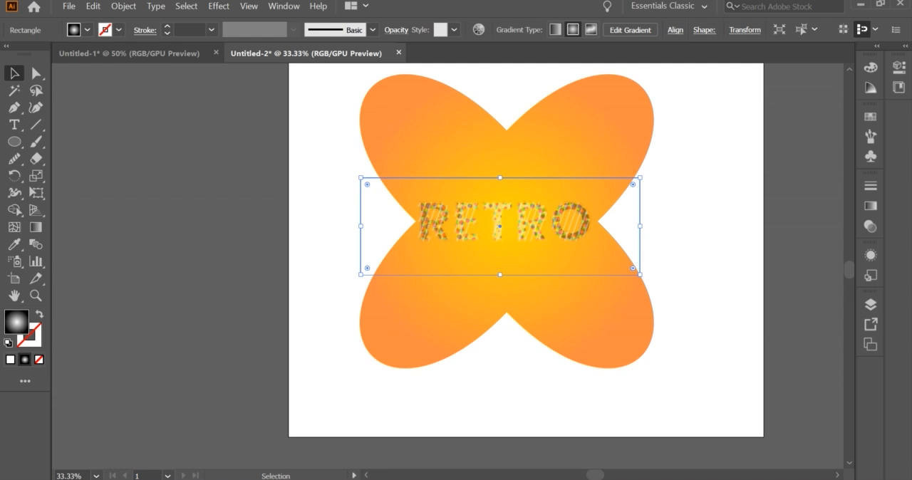
Apply an Outer Glow to the halftone rectangle with Multiply mode, 30% opacity and 10 px blur
click(214, 7)
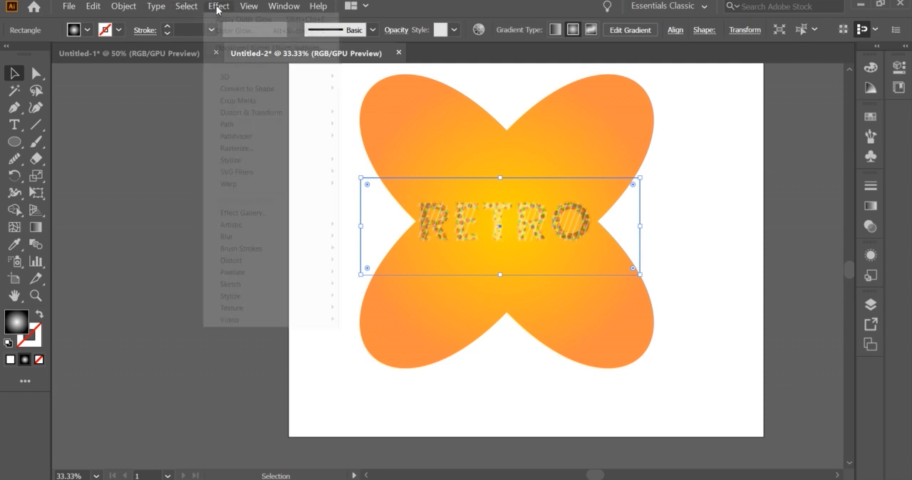
mouse_move(257, 160)
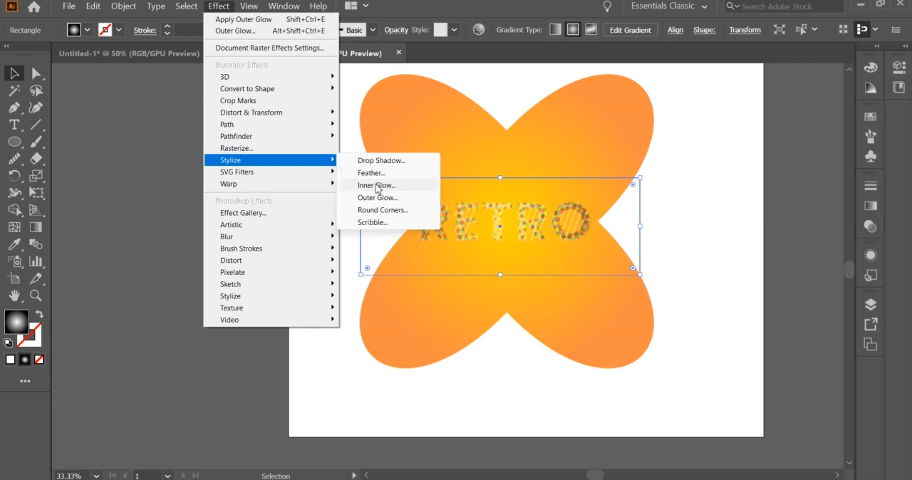
click(379, 197)
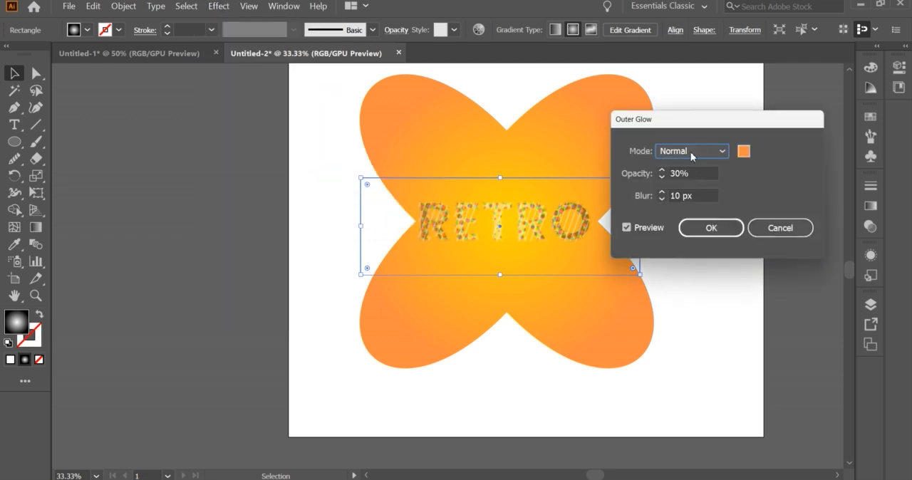
click(692, 152)
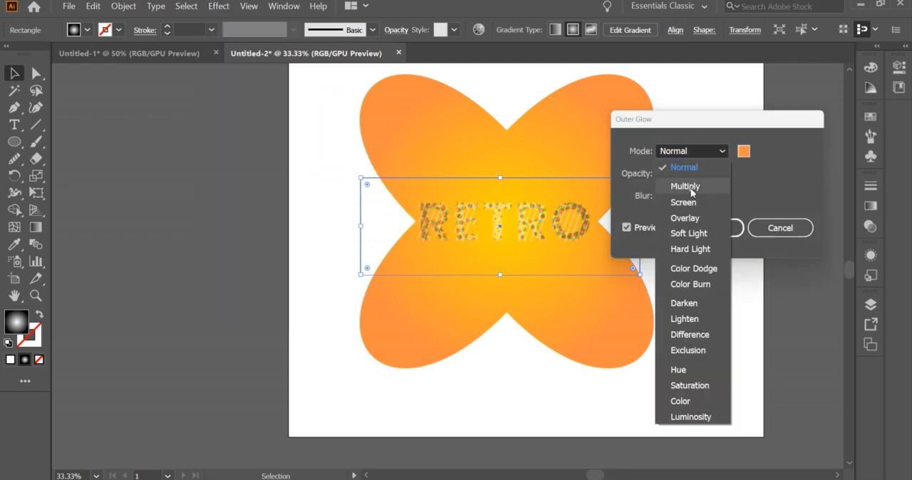
click(673, 185)
click(669, 174)
click(691, 197)
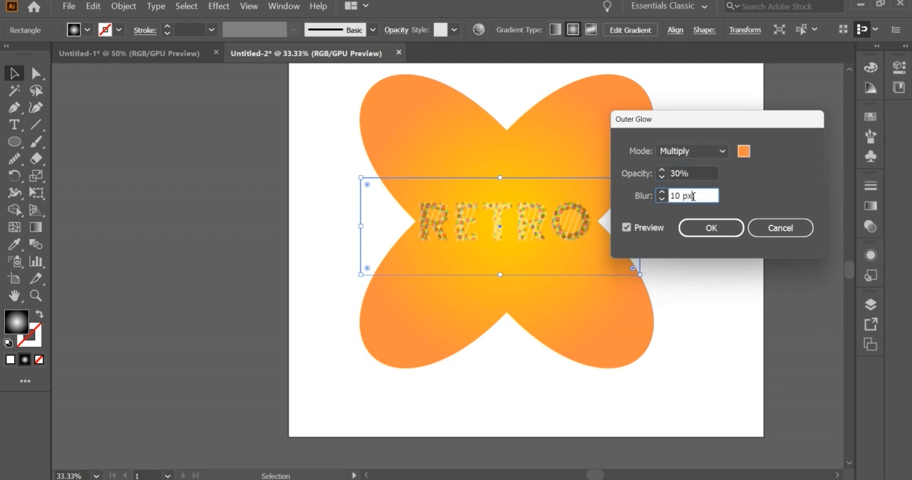
click(709, 228)
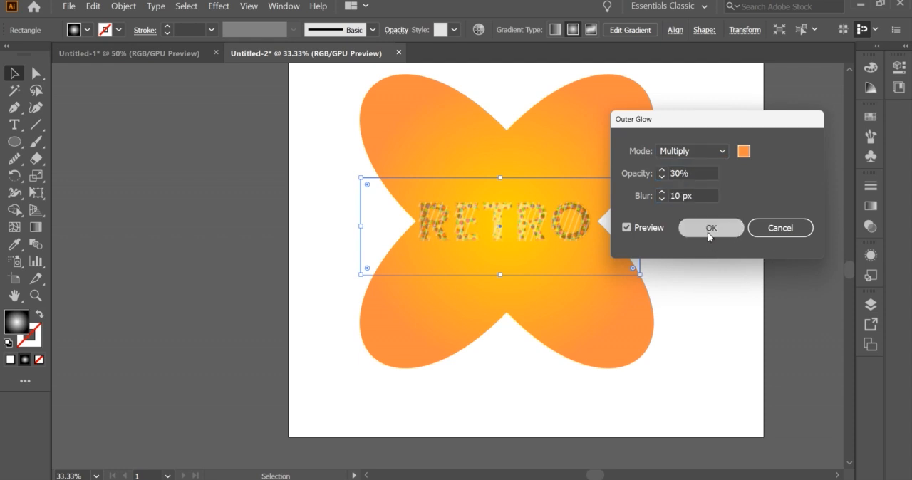
click(675, 230)
click(568, 229)
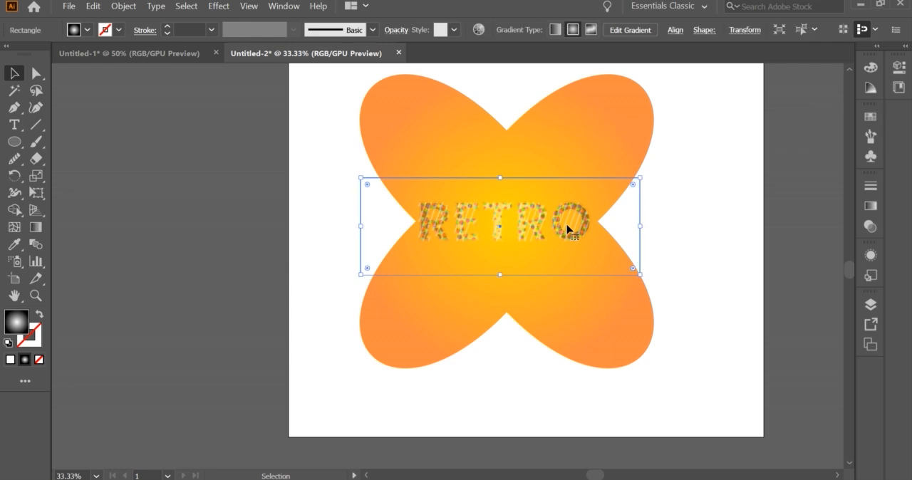
Apply a Drop Shadow to the halftone rectangle with Normal mode, 30% opacity, 3 px X and Y offsets and 5 px blur
click(683, 239)
click(627, 225)
click(220, 8)
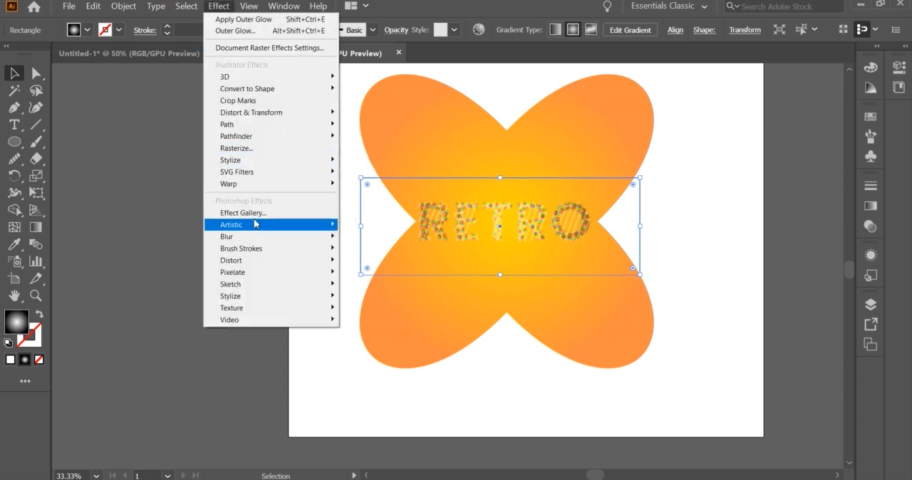
mouse_move(249, 161)
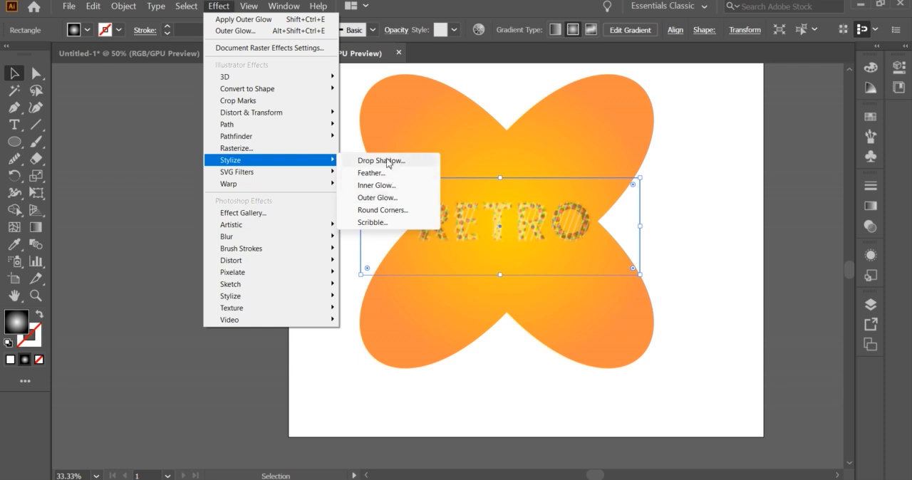
click(388, 161)
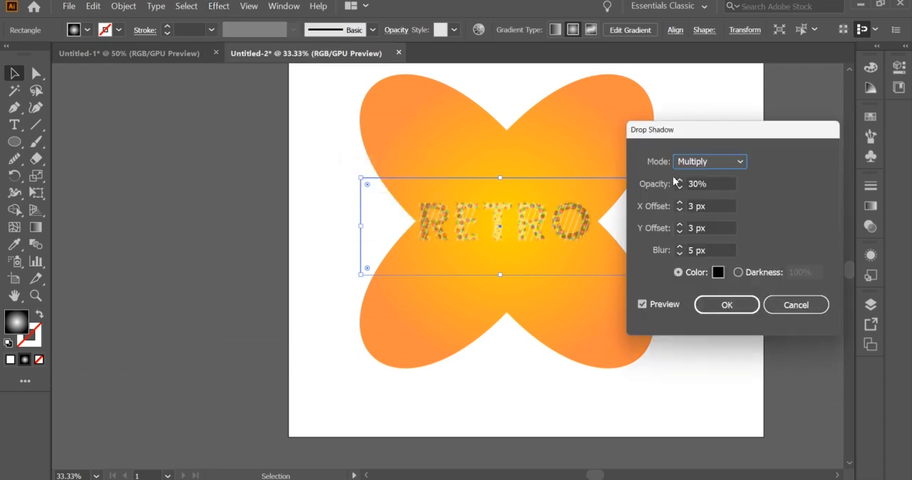
click(691, 163)
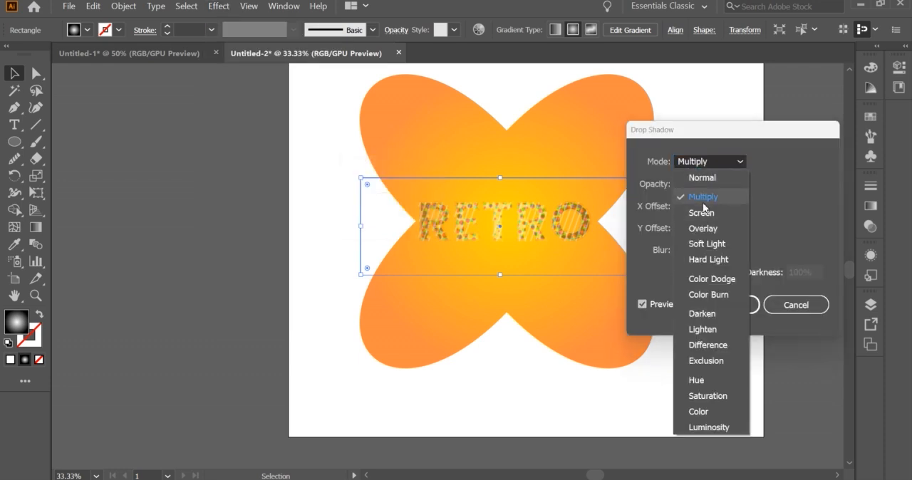
click(701, 177)
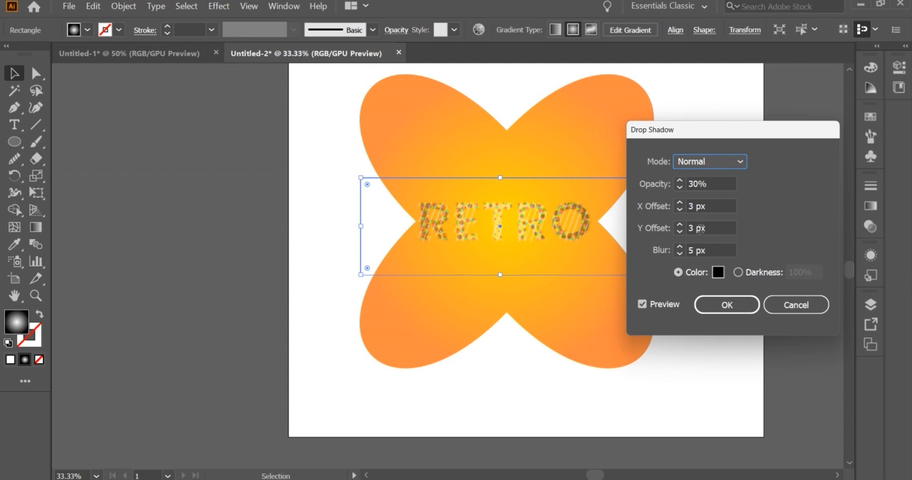
click(688, 184)
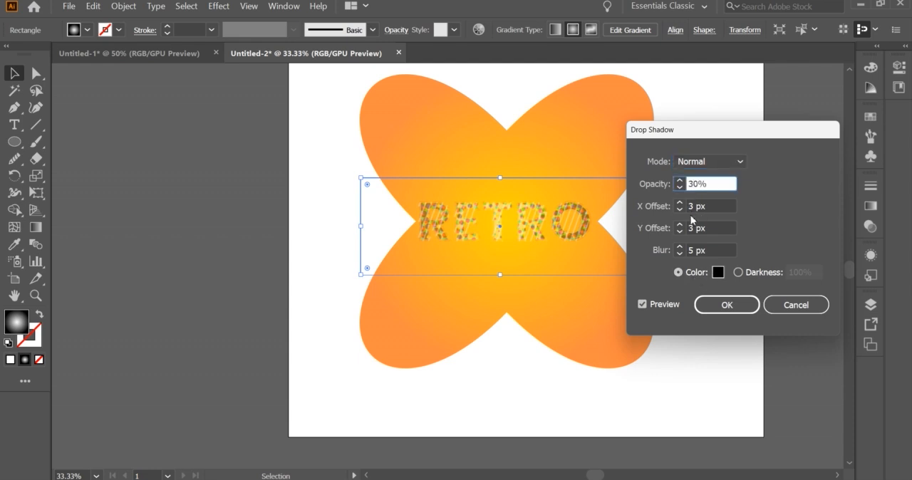
click(729, 305)
click(668, 247)
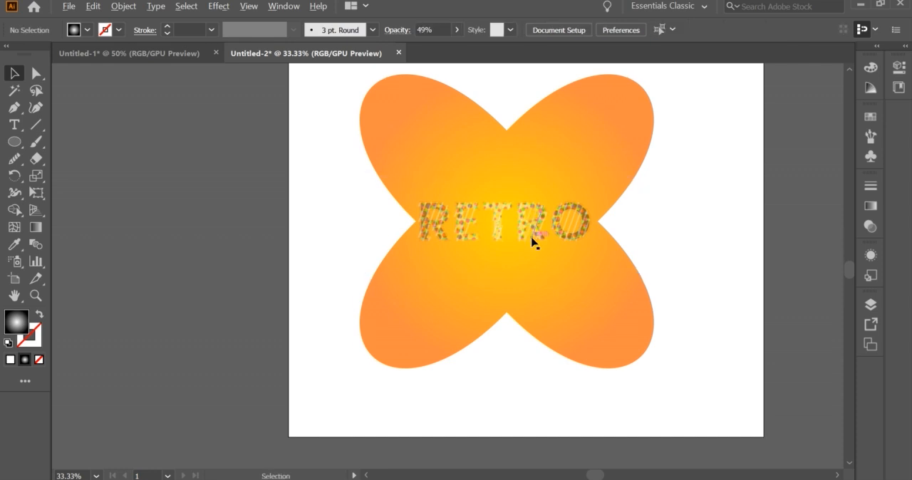
Bring the halftone rectangle over the RETRO lettering to the front
scroll(532, 242, up, 1)
click(394, 192)
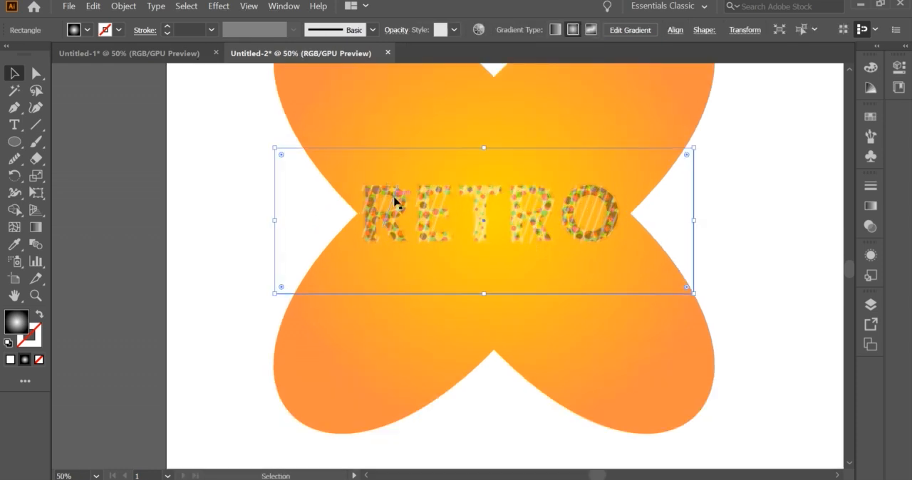
right_click(394, 194)
mouse_move(461, 391)
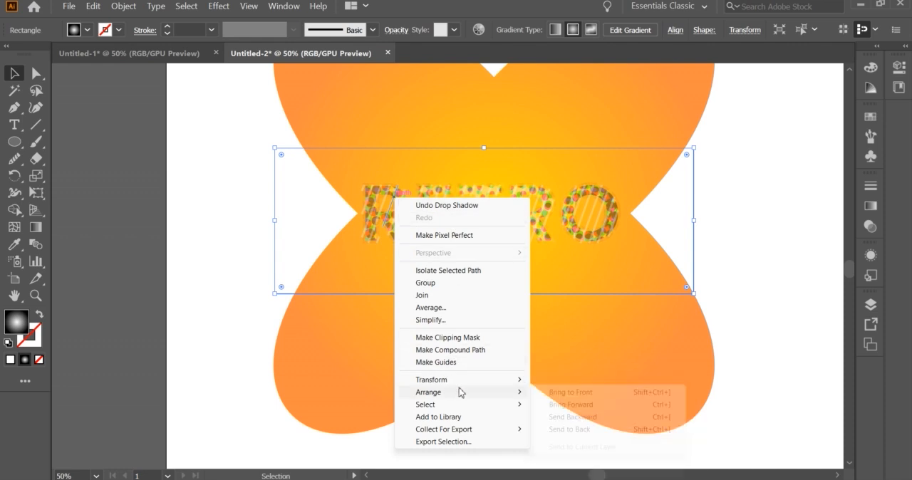
click(554, 395)
click(751, 249)
click(602, 202)
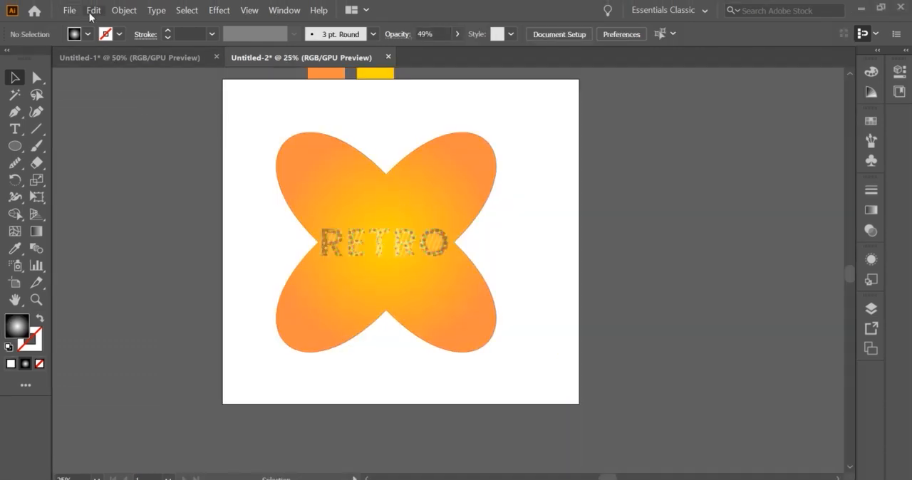
Place the old-paper-texture image from Downloads and enlarge it to cover nearly the whole artboard
click(69, 10)
click(173, 193)
click(75, 134)
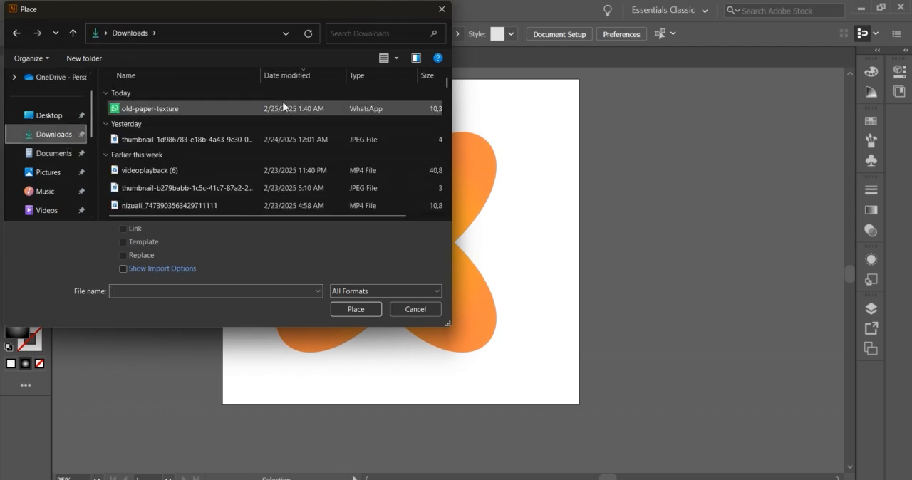
click(284, 108)
click(357, 310)
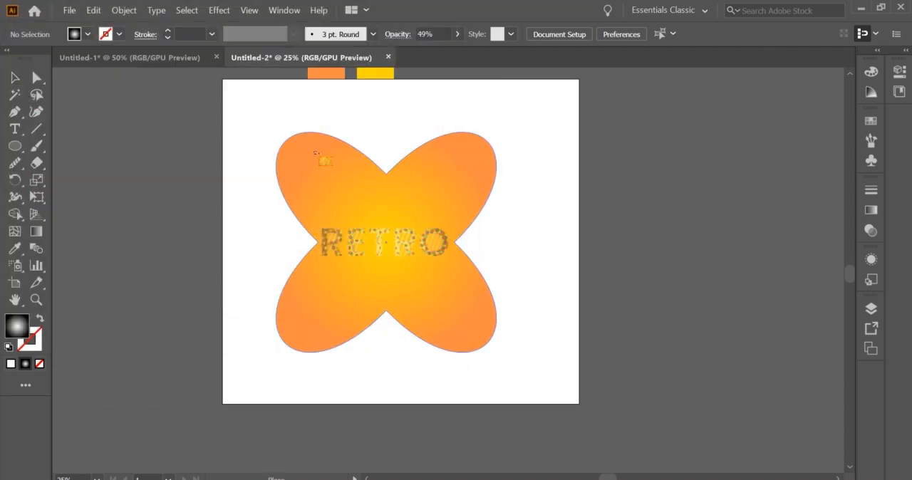
drag(277, 141, 559, 381)
drag(470, 257, 437, 216)
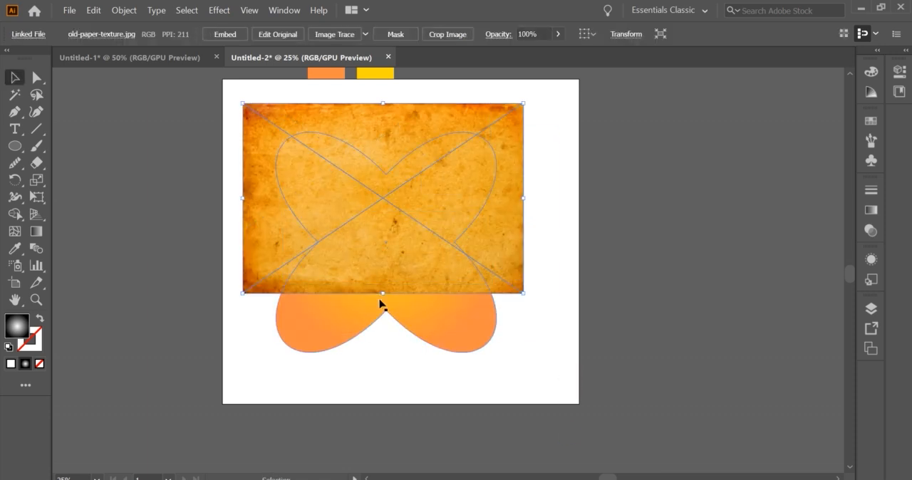
drag(381, 294, 389, 352)
drag(423, 280, 429, 323)
Try to send the paper texture behind the RETRO lettering
right_click(375, 243)
mouse_move(422, 340)
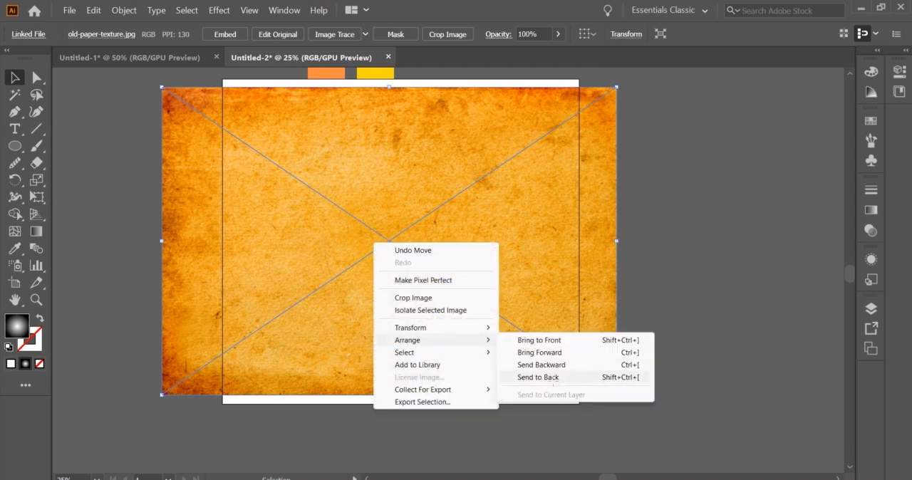
click(555, 378)
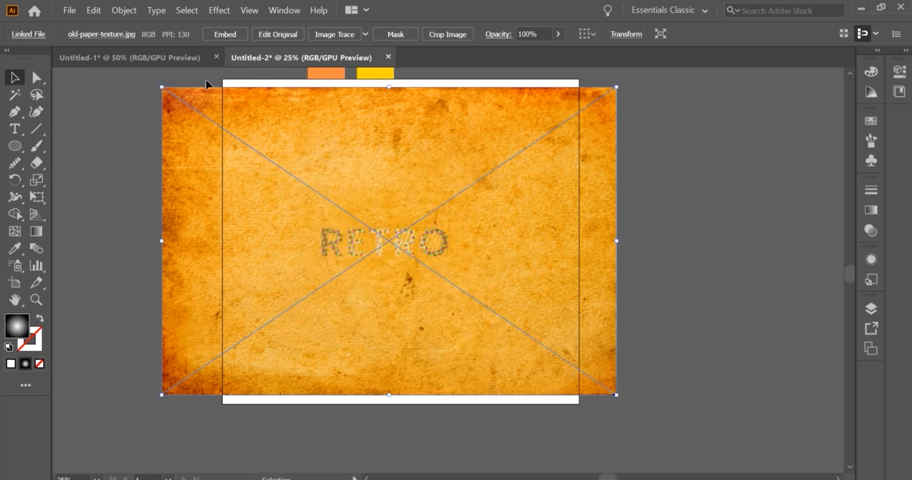
click(142, 122)
click(184, 135)
key(v)
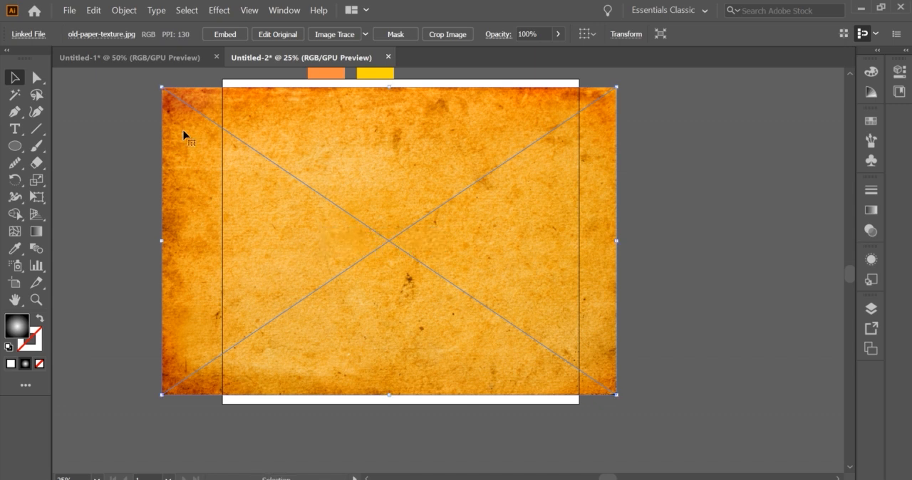
Reduce the paper texture's opacity to 30%
click(533, 34)
text(61)
key(Return)
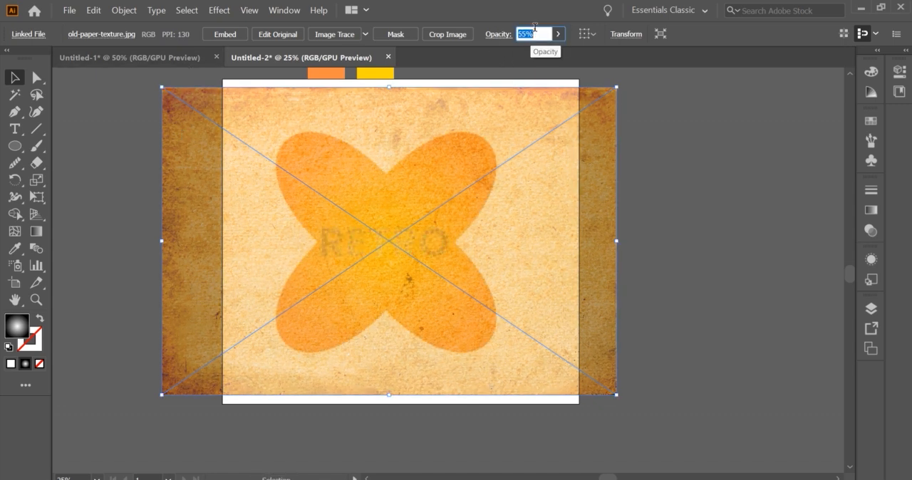
text(50)
key(Return)
click(675, 167)
click(464, 156)
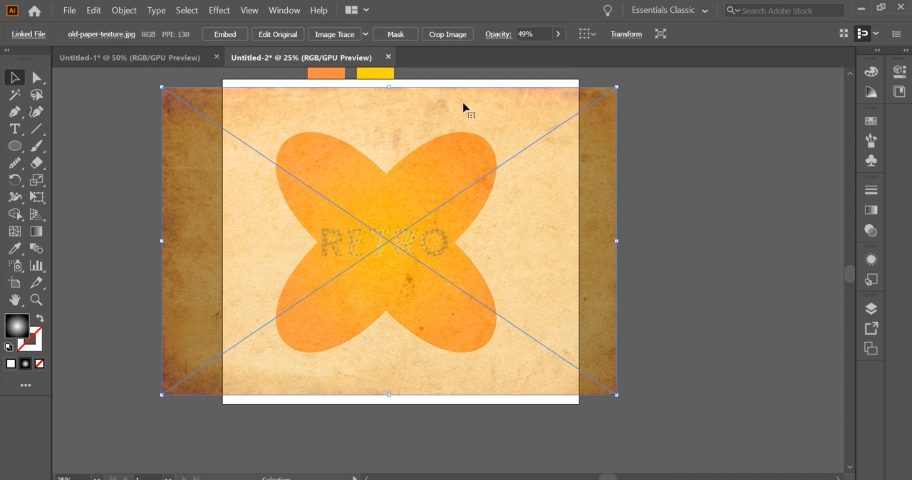
scroll(529, 34, down, 4)
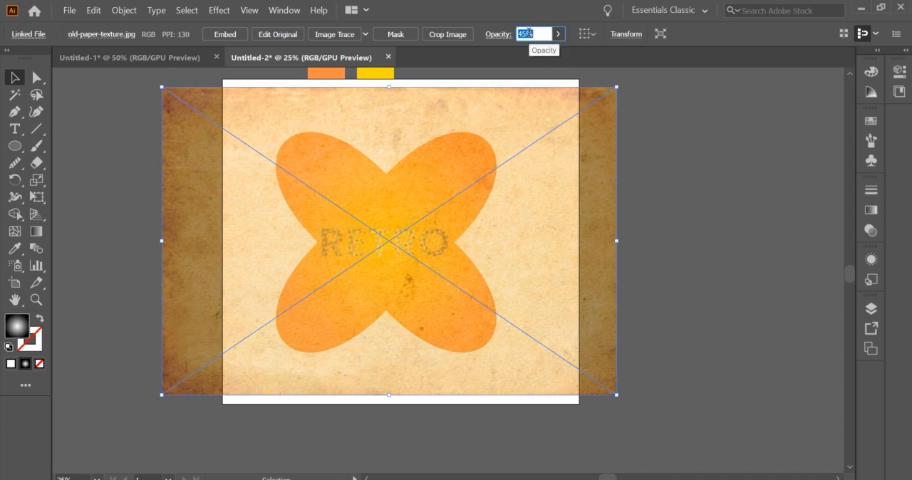
scroll(529, 34, down, 3)
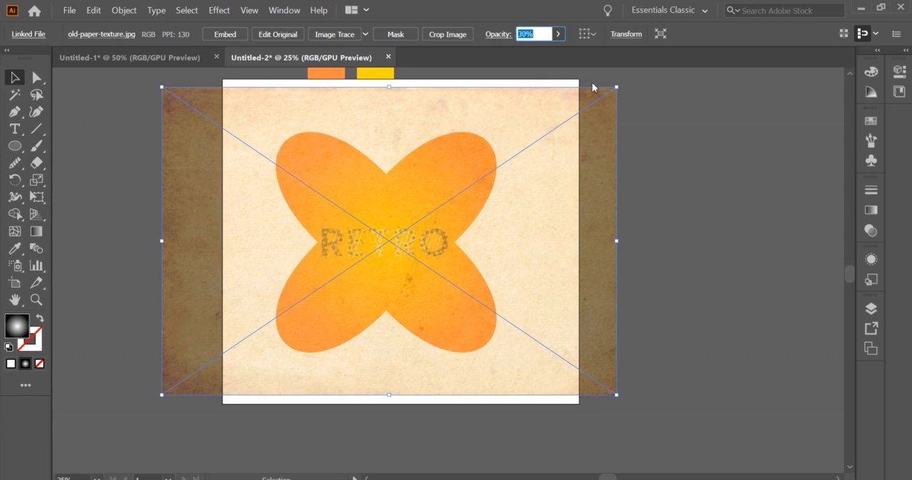
click(635, 168)
Send the paper texture to the back, behind the petal shape and the RETRO lettering
drag(534, 244, 553, 240)
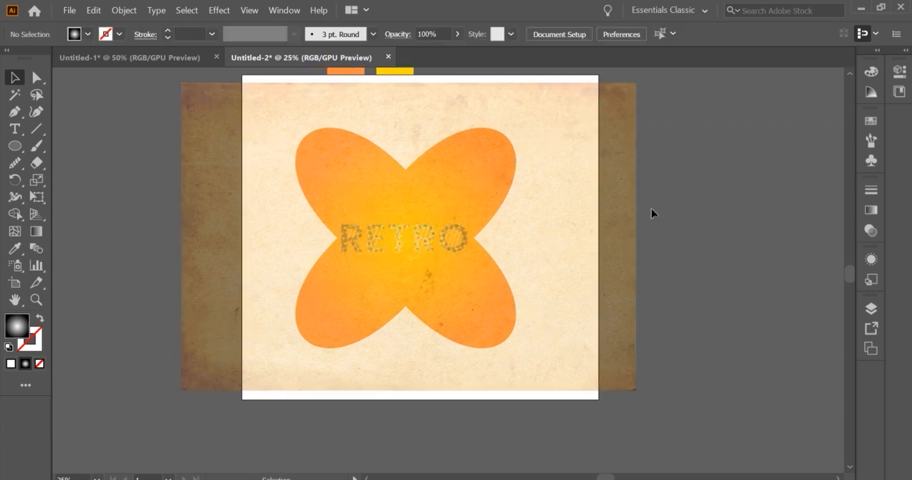
click(441, 189)
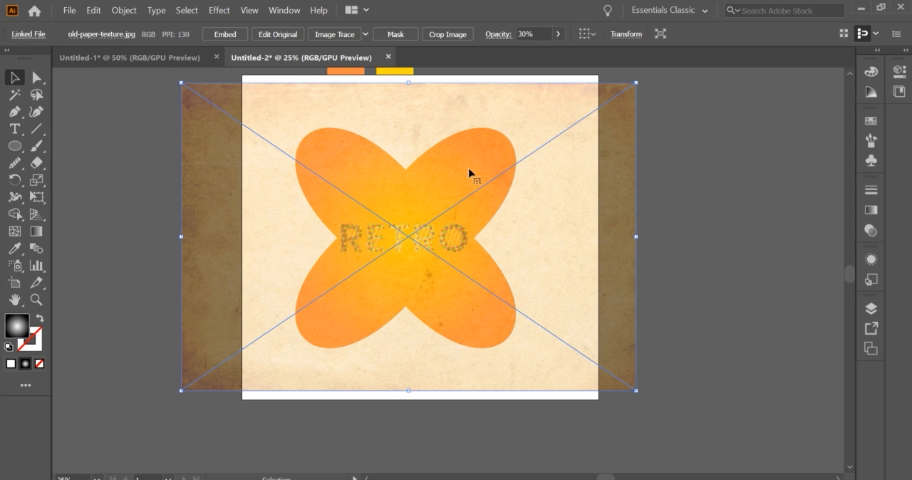
right_click(469, 171)
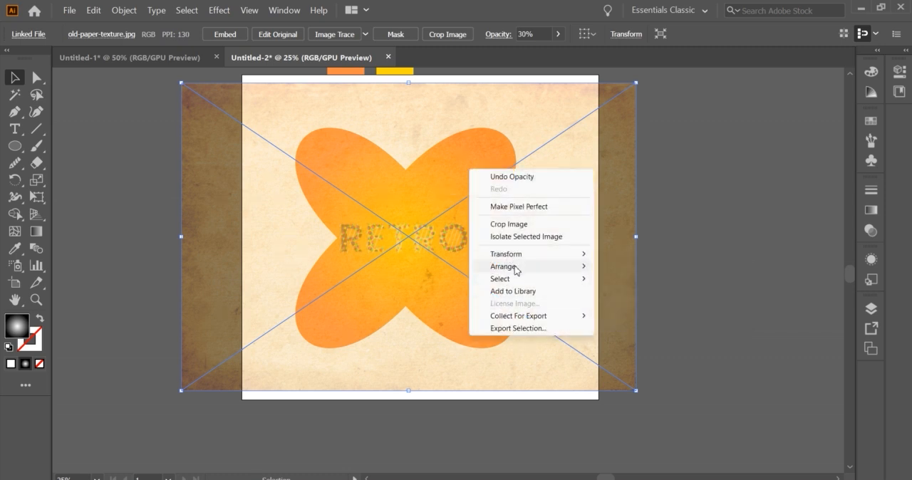
click(613, 291)
click(679, 229)
right_click(515, 136)
mouse_move(584, 234)
click(659, 272)
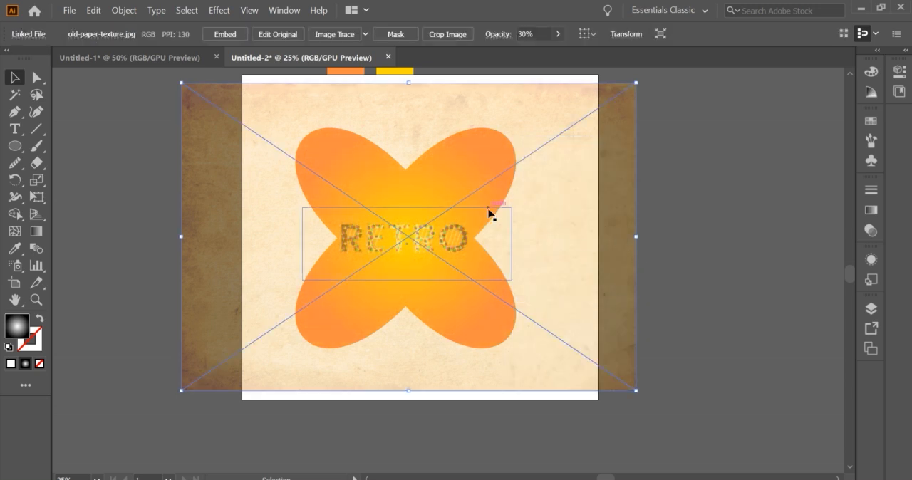
Paste a copy of the petal shape in front and clip the paper texture to it with a clipping mask
click(493, 198)
shift+click(565, 206)
right_click(589, 194)
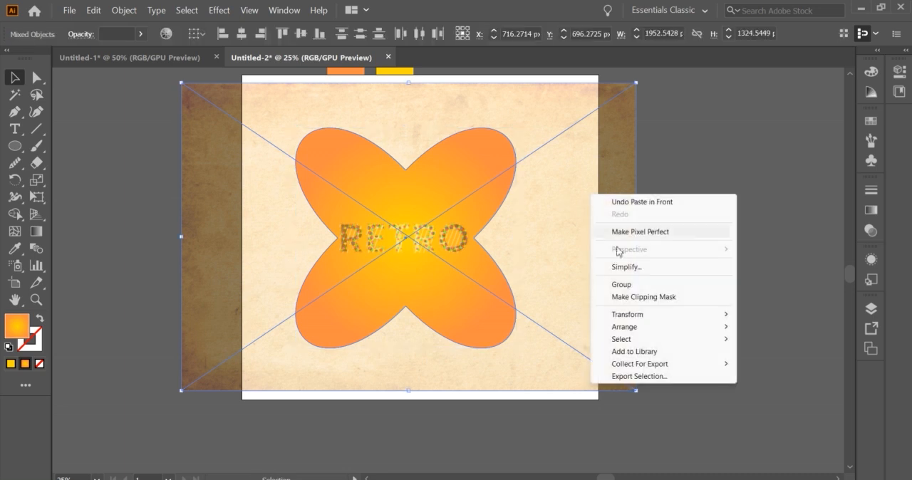
click(627, 297)
click(634, 277)
drag(482, 235, 617, 251)
scroll(617, 251, up, 2)
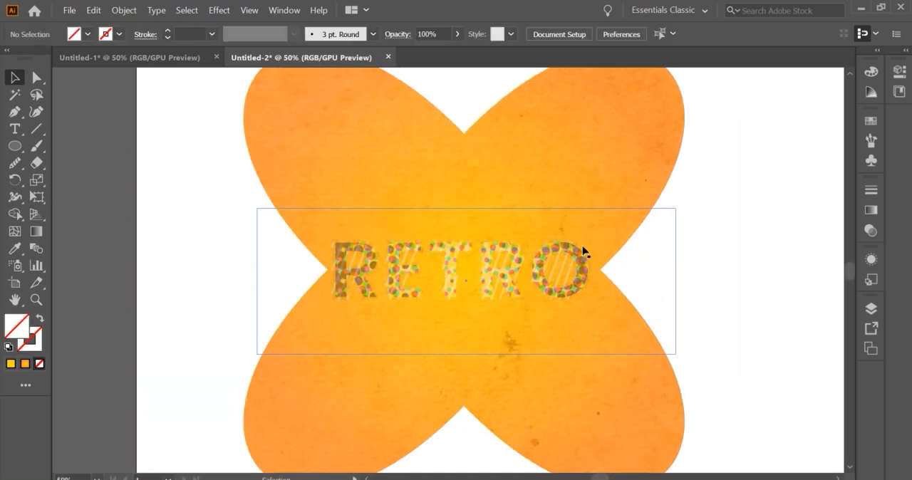
scroll(650, 278, down, 1)
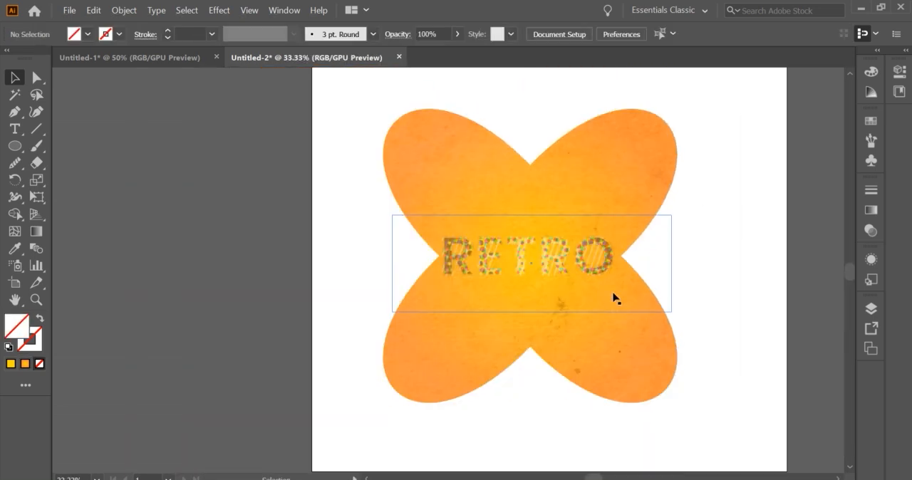
scroll(672, 289, down, 1)
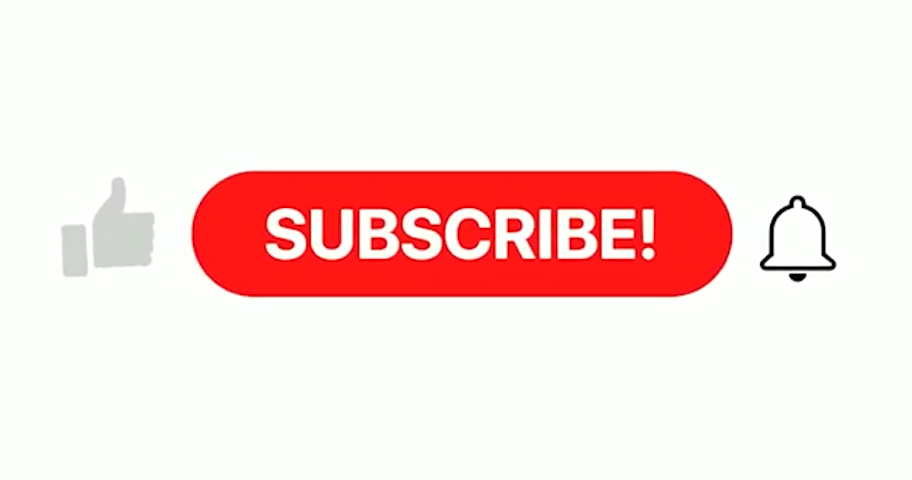